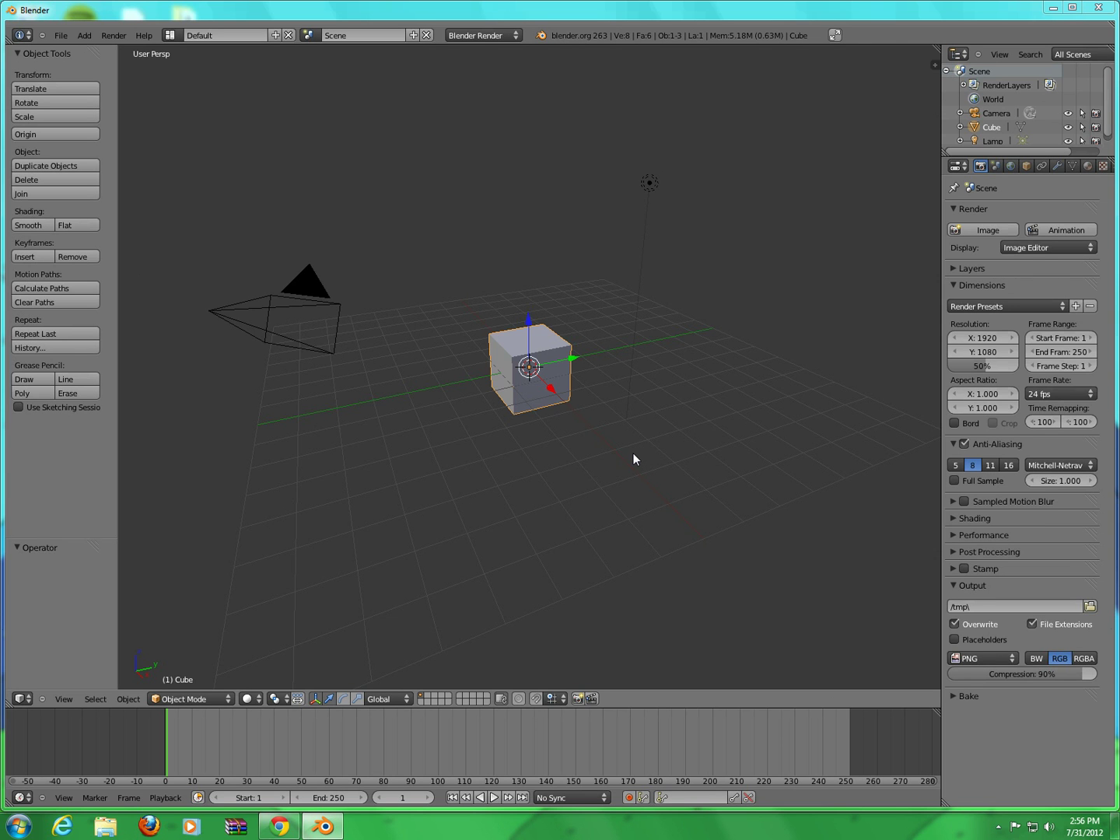
- Recentre the 3D cursor on the cube and switch to the Right Ortho view
{"action": "left_click", "coordinate": [569, 312]}
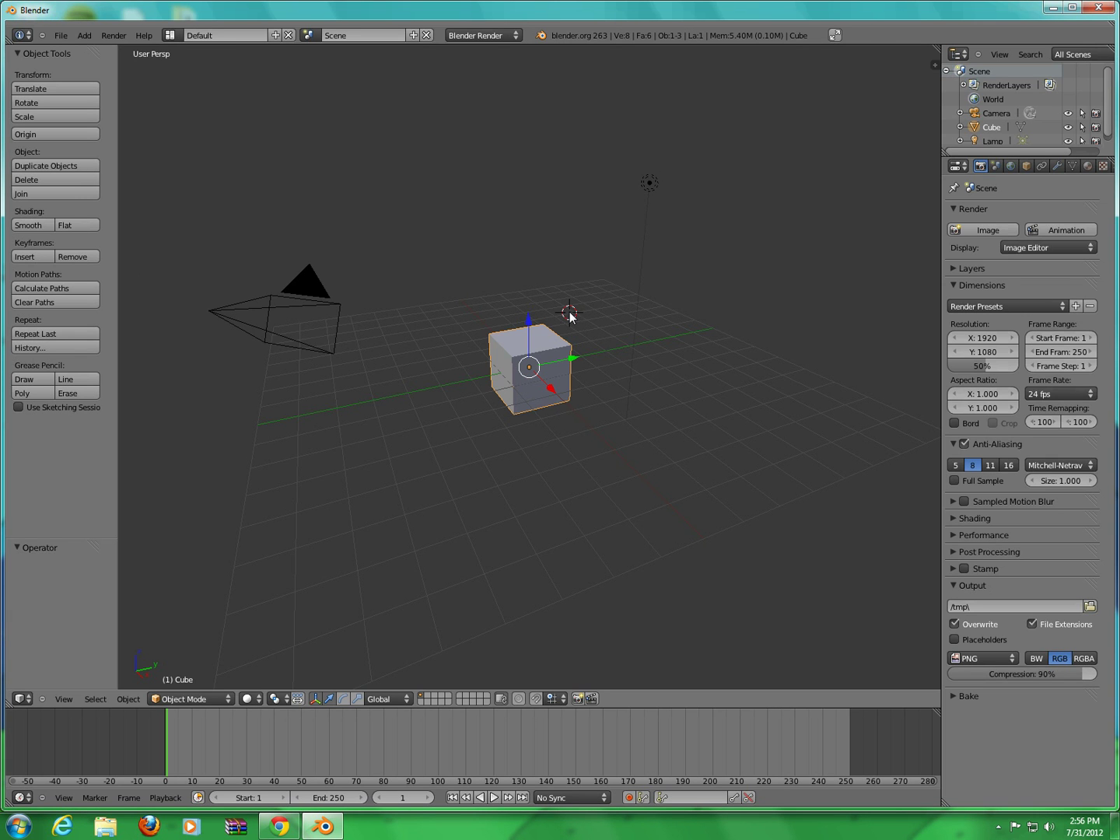
{"action": "left_click", "coordinate": [530, 367]}
{"action": "left_click", "coordinate": [531, 371]}
{"action": "key", "text": "KP_3"}
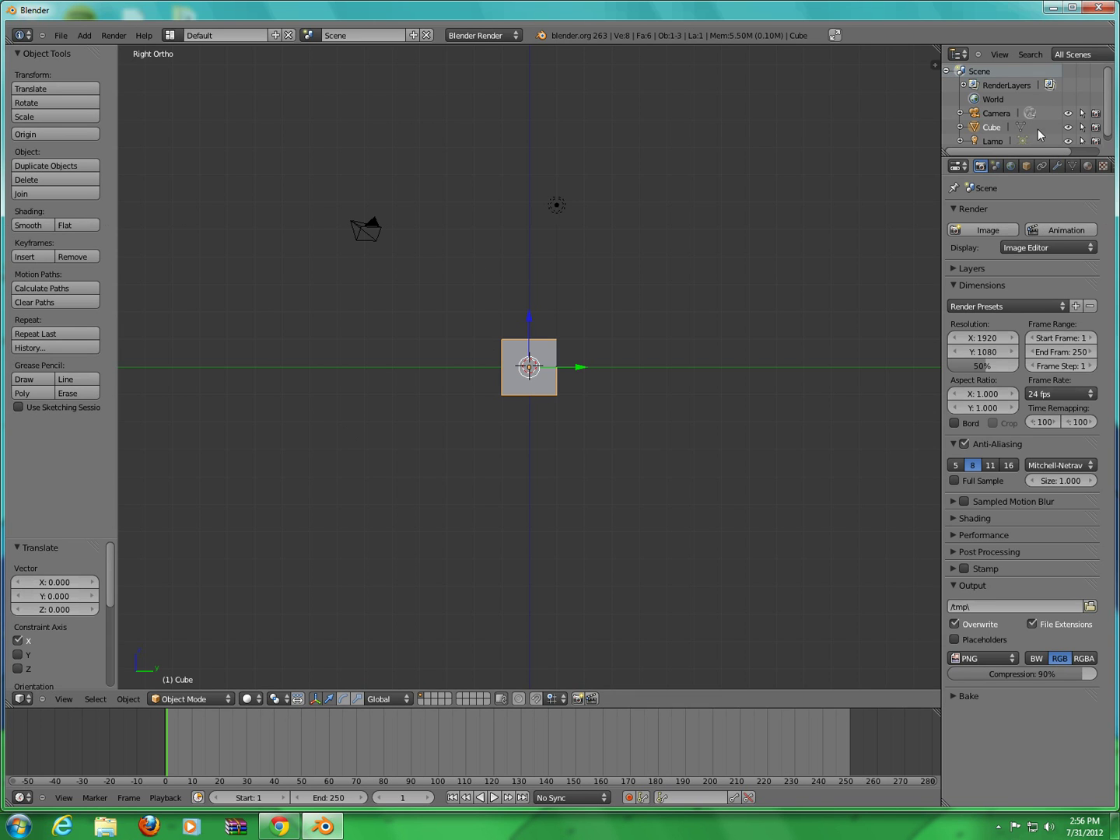
- Add a Subdivision Surface modifier at view level 2 and apply it to the cube
{"action": "left_click", "coordinate": [1058, 165]}
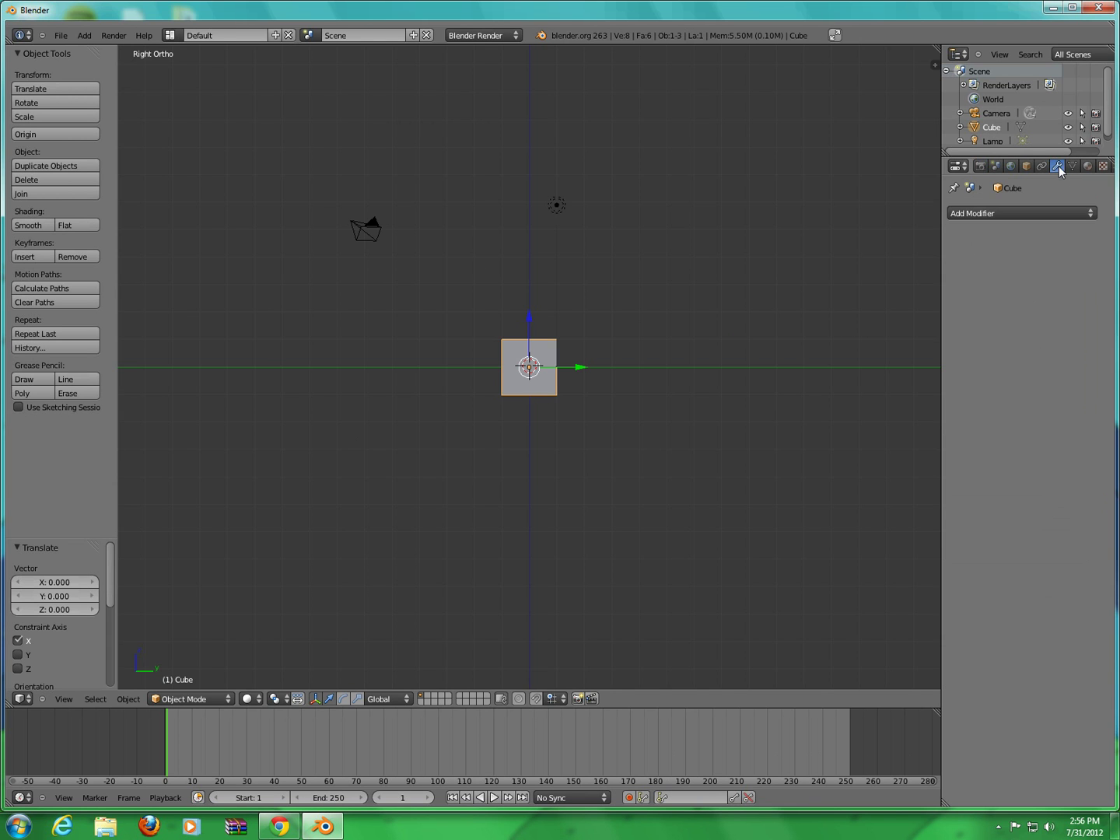
{"action": "left_click", "coordinate": [1067, 214]}
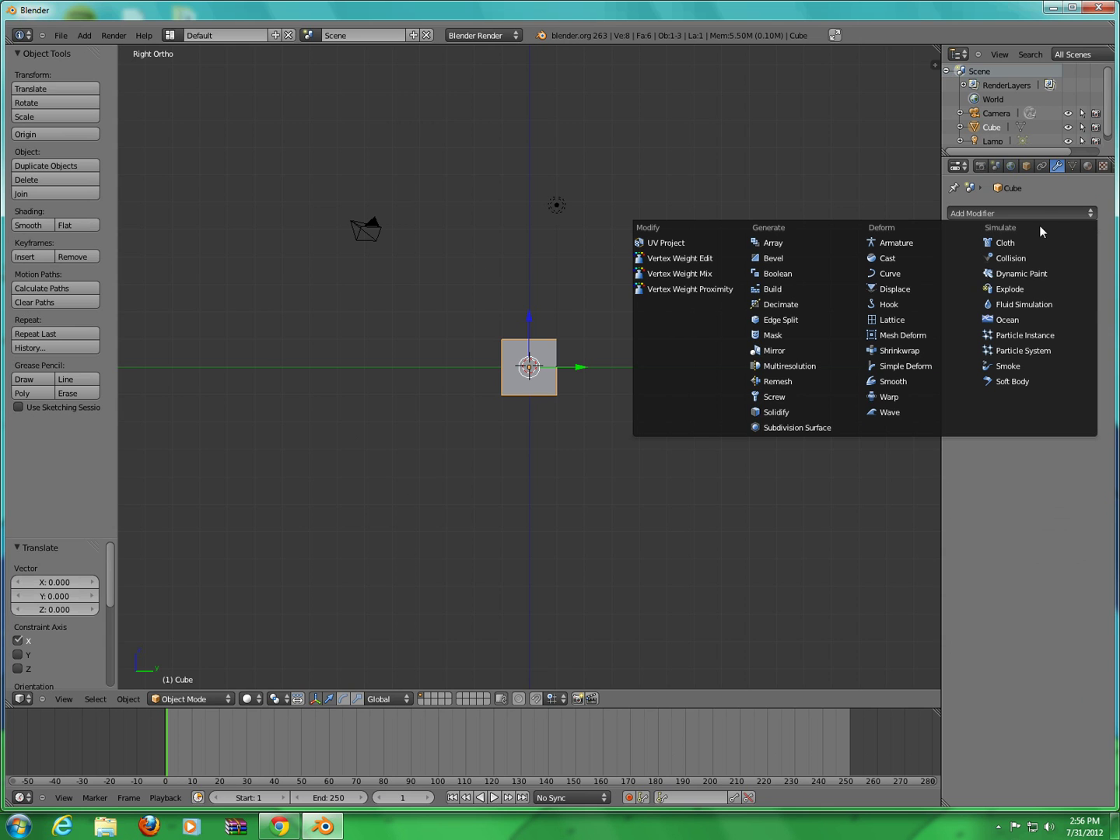
{"action": "left_click", "coordinate": [801, 427]}
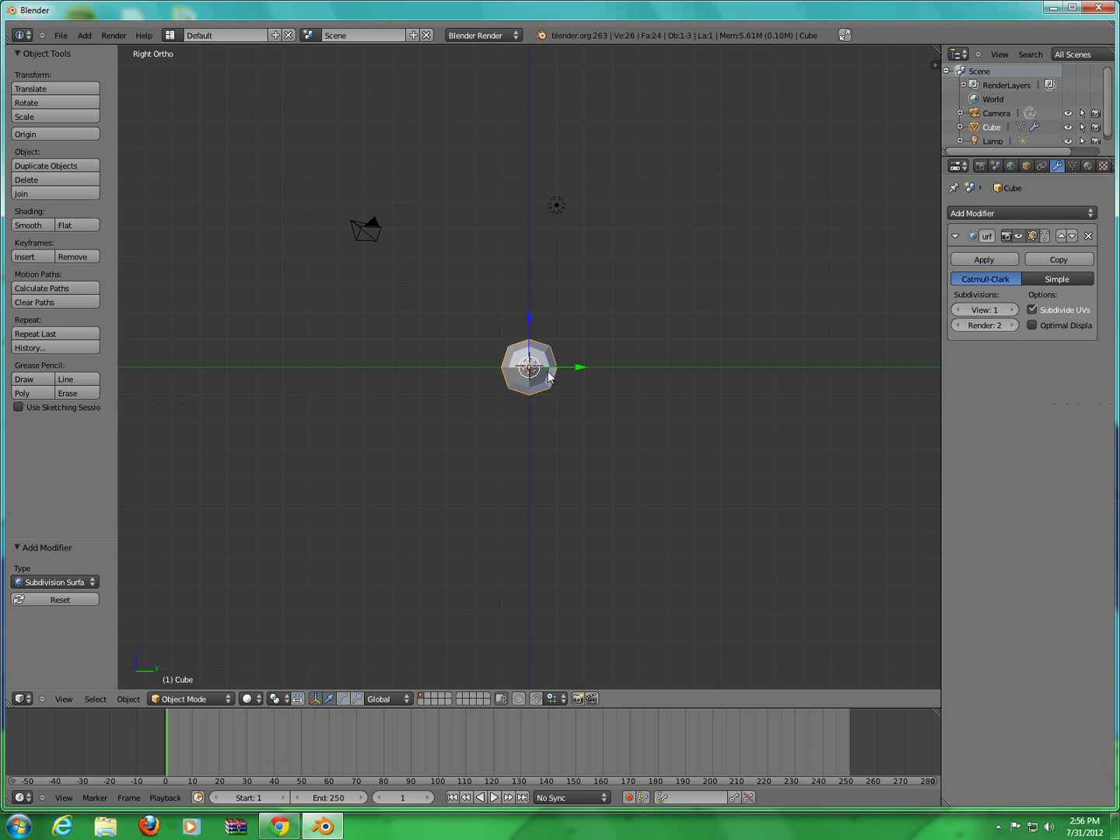
{"action": "left_click", "coordinate": [1012, 310]}
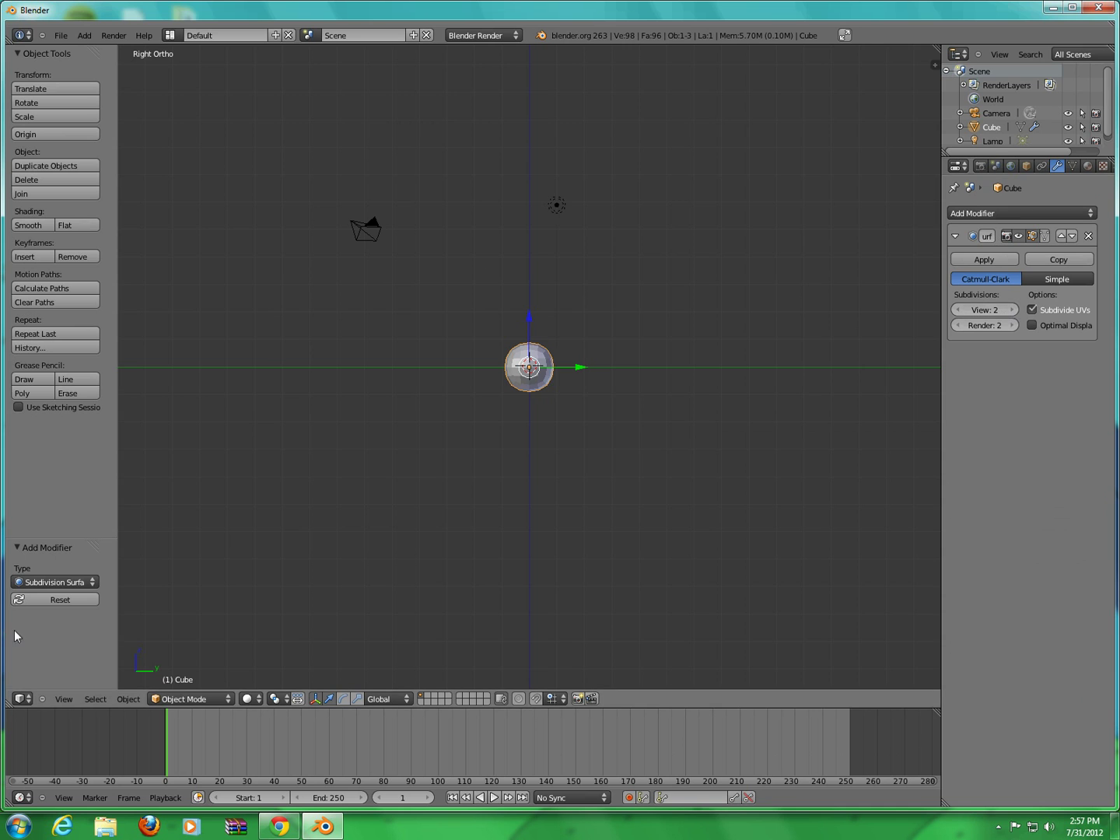
{"action": "left_click", "coordinate": [229, 699]}
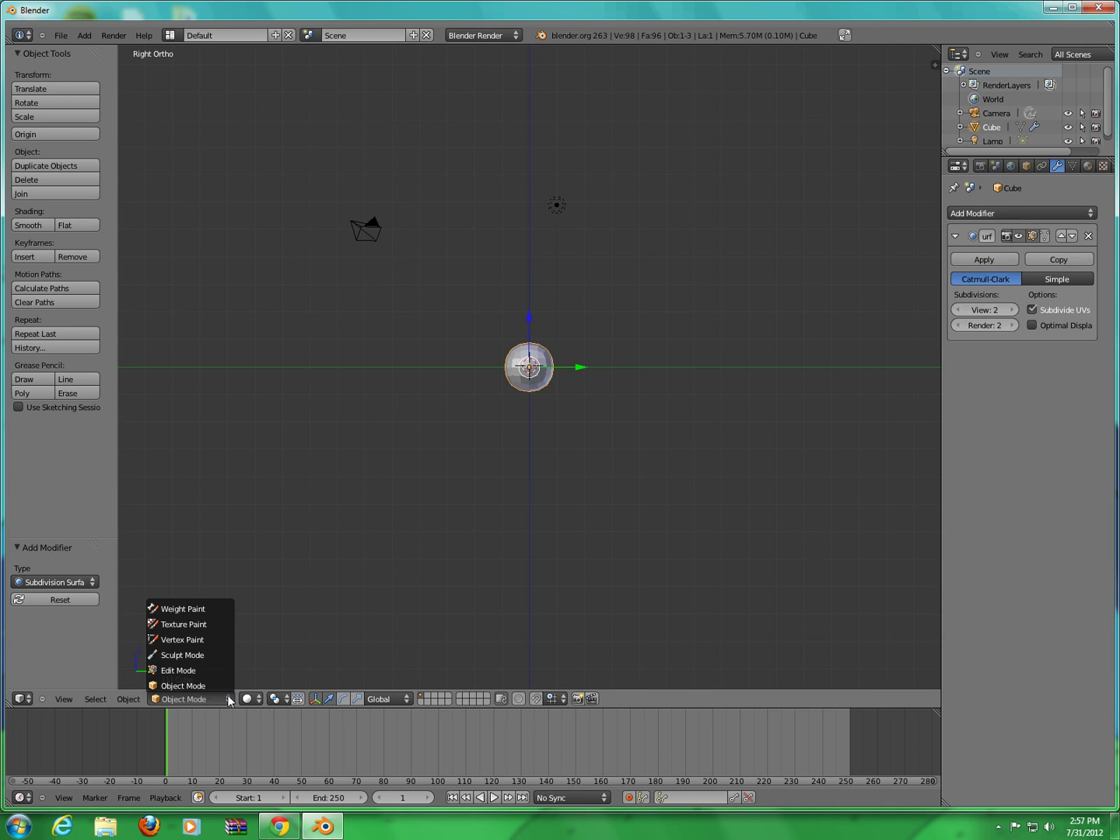
{"action": "left_click", "coordinate": [983, 259]}
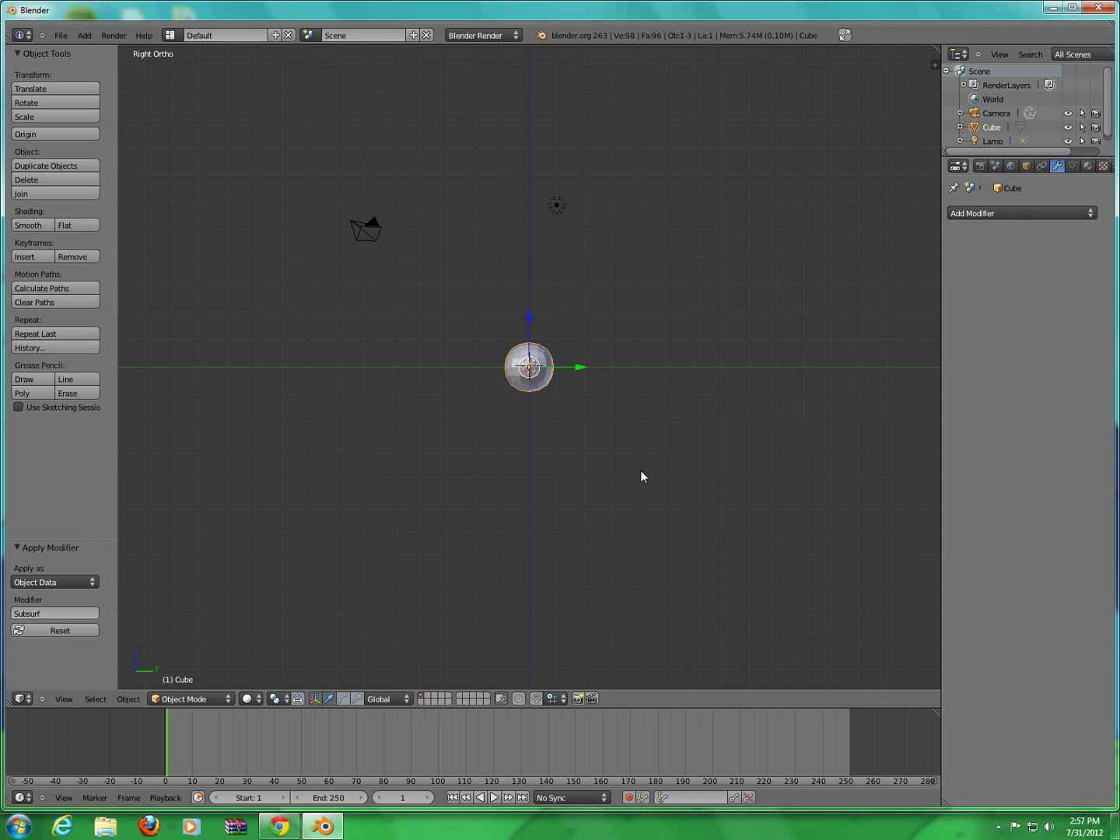
- Switch the cube to Edit Mode, enable Proportional Editing, and zoom in on the mesh
{"action": "left_click", "coordinate": [229, 699]}
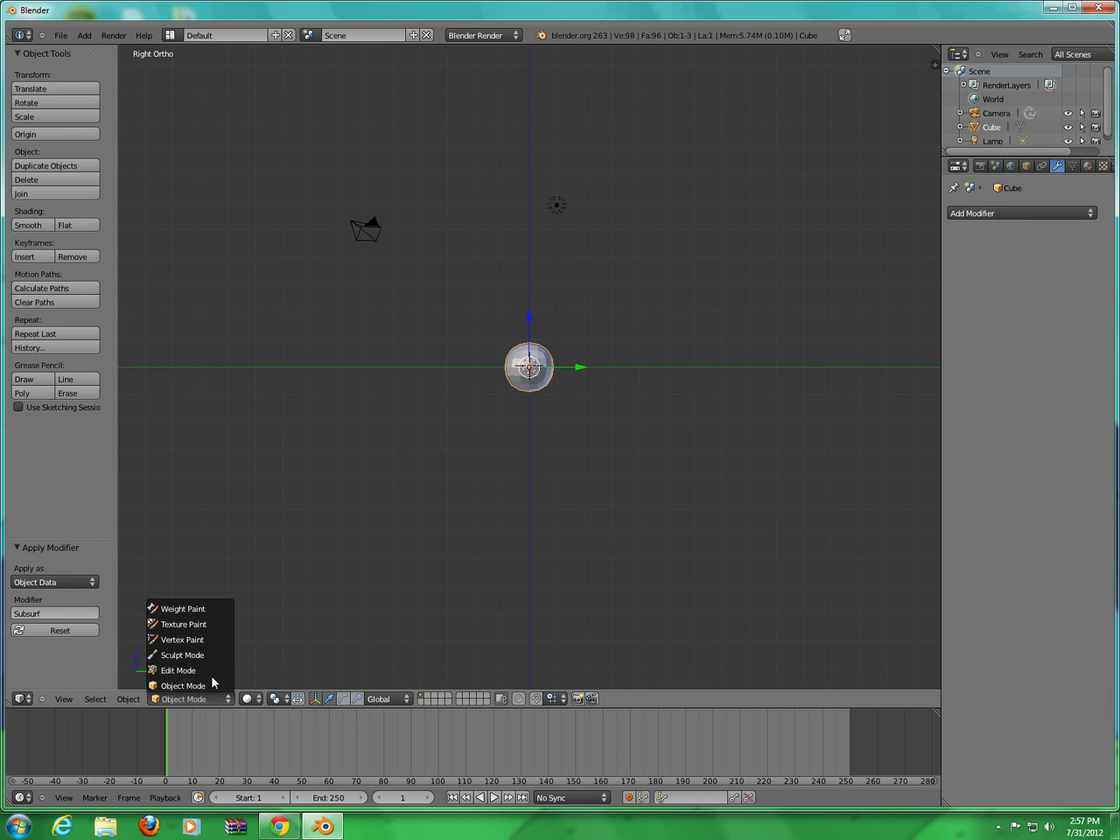
{"action": "left_click", "coordinate": [179, 670]}
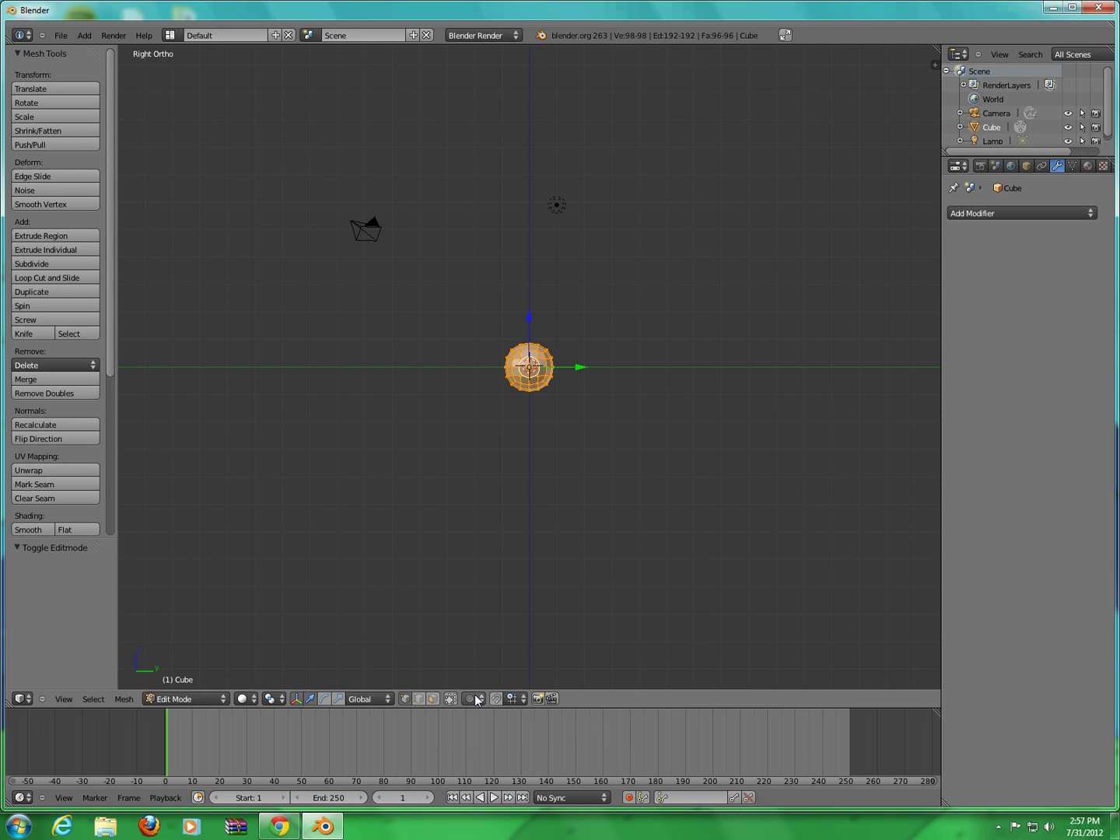
{"action": "left_click", "coordinate": [482, 697]}
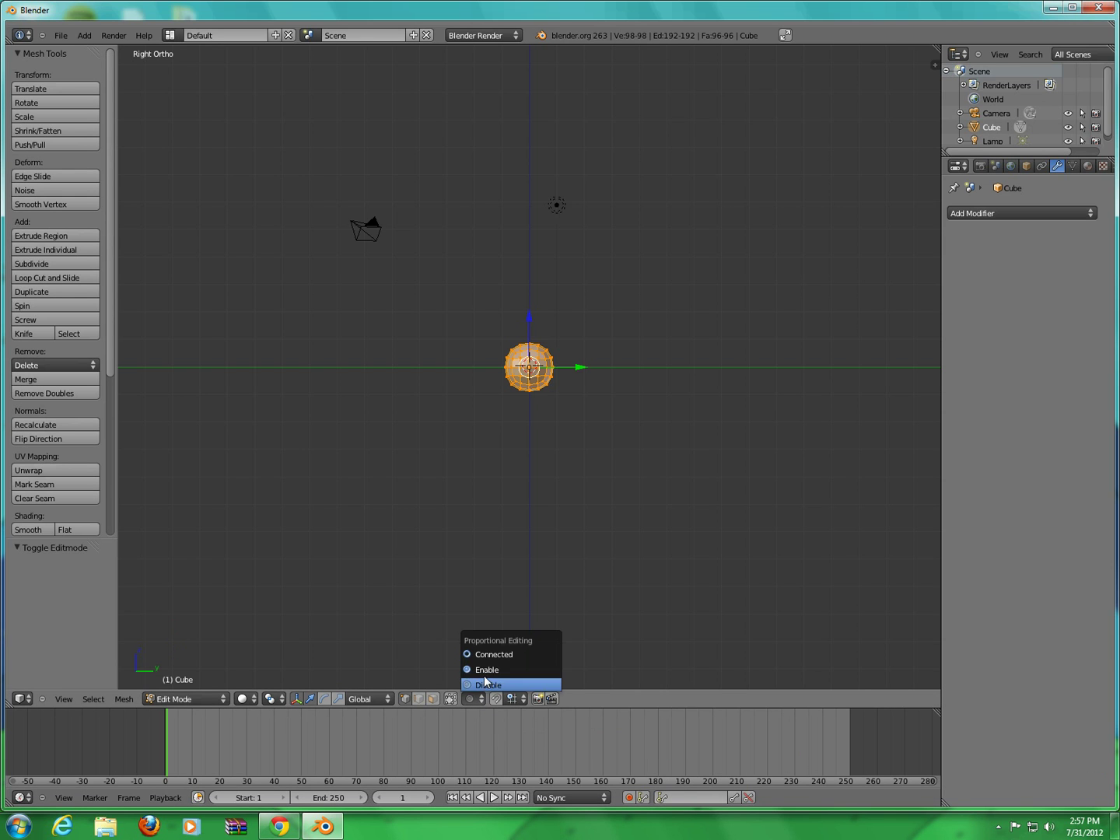
{"action": "left_click", "coordinate": [483, 674]}
{"action": "scroll", "coordinate": [493, 478], "scroll_direction": "up", "scroll_amount": 12}
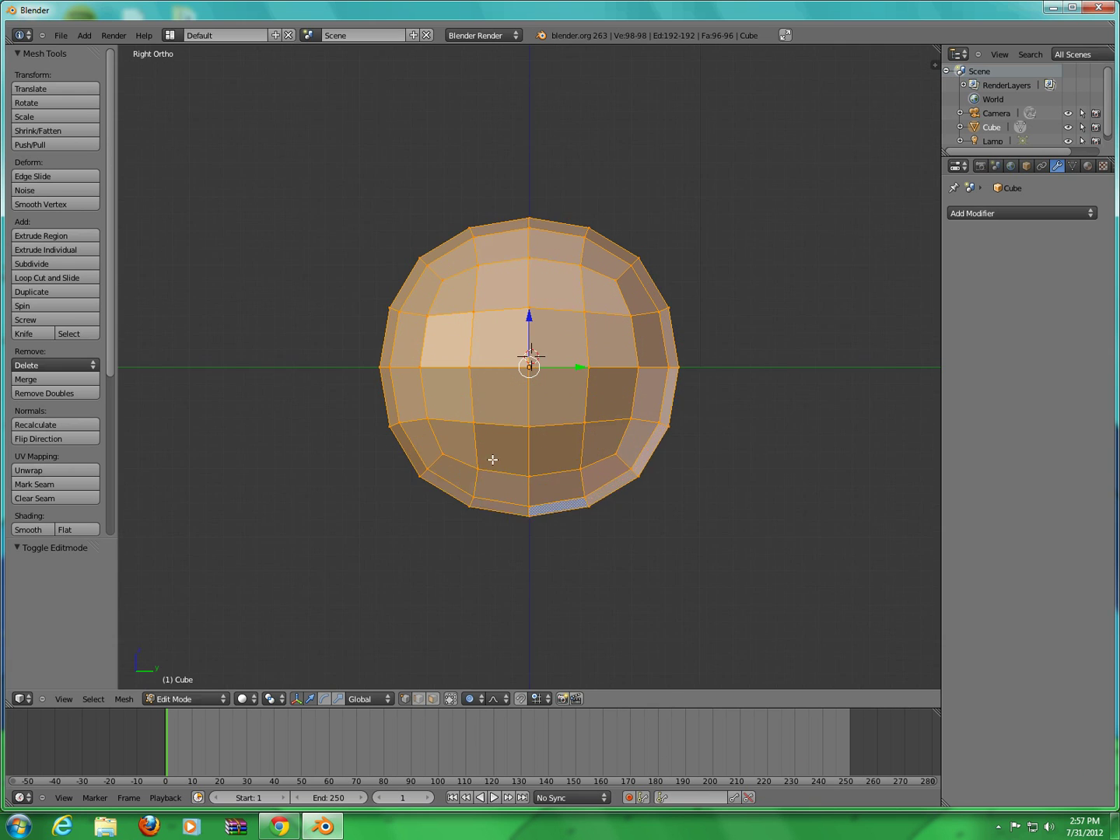
- Pull the lowest front vertex down and forward to form the chin
{"action": "key", "text": "a"}
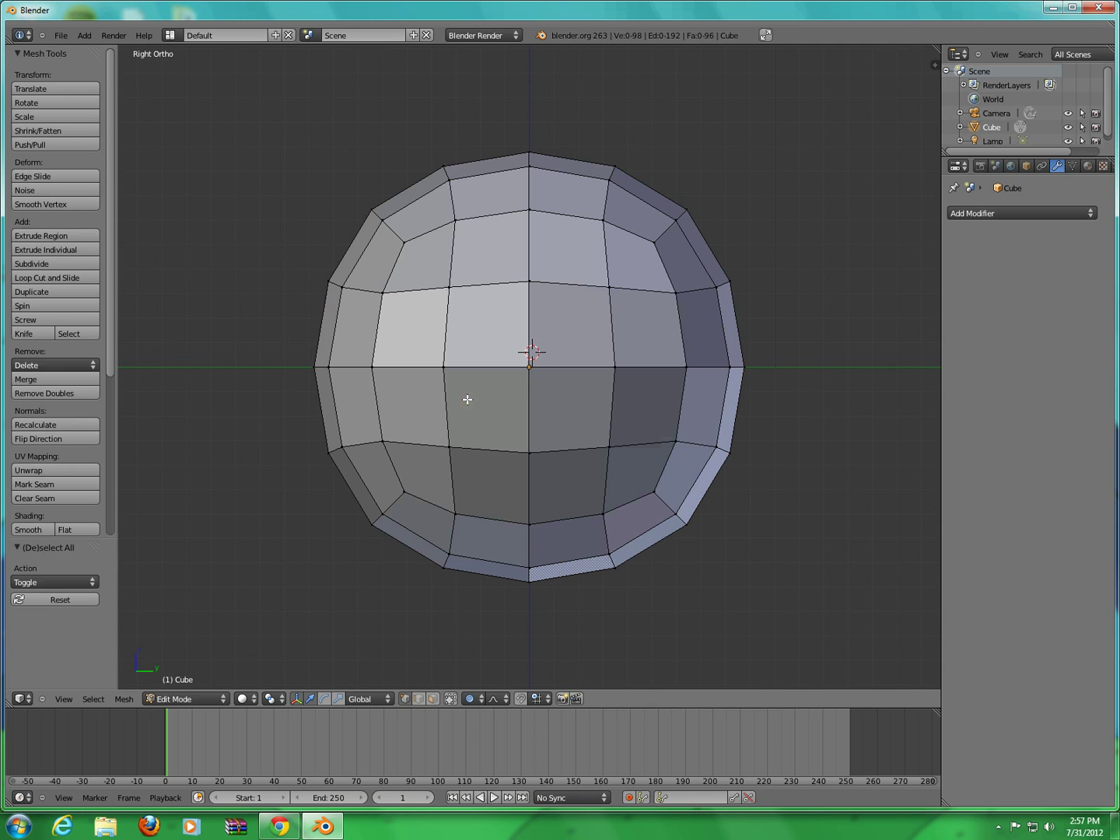
{"action": "right_click", "coordinate": [375, 525]}
{"action": "key", "text": "g"}
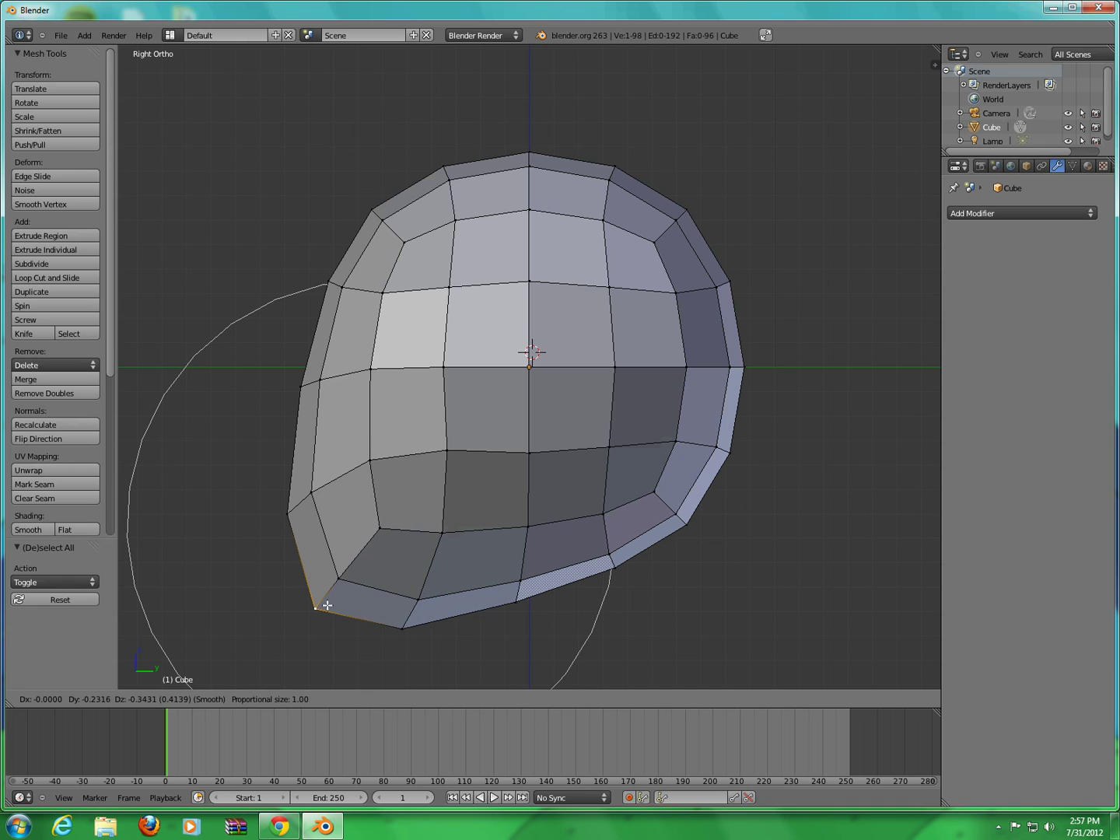
{"action": "left_click", "coordinate": [328, 605]}
- Box-select the upper back of the head and try moving it, then cancel the move
{"action": "key", "text": "b"}
{"action": "left_click_drag", "start_coordinate": [631, 201], "coordinate": [761, 363]}
{"action": "key", "text": "b"}
{"action": "left_click_drag", "start_coordinate": [630, 209], "coordinate": [787, 377]}
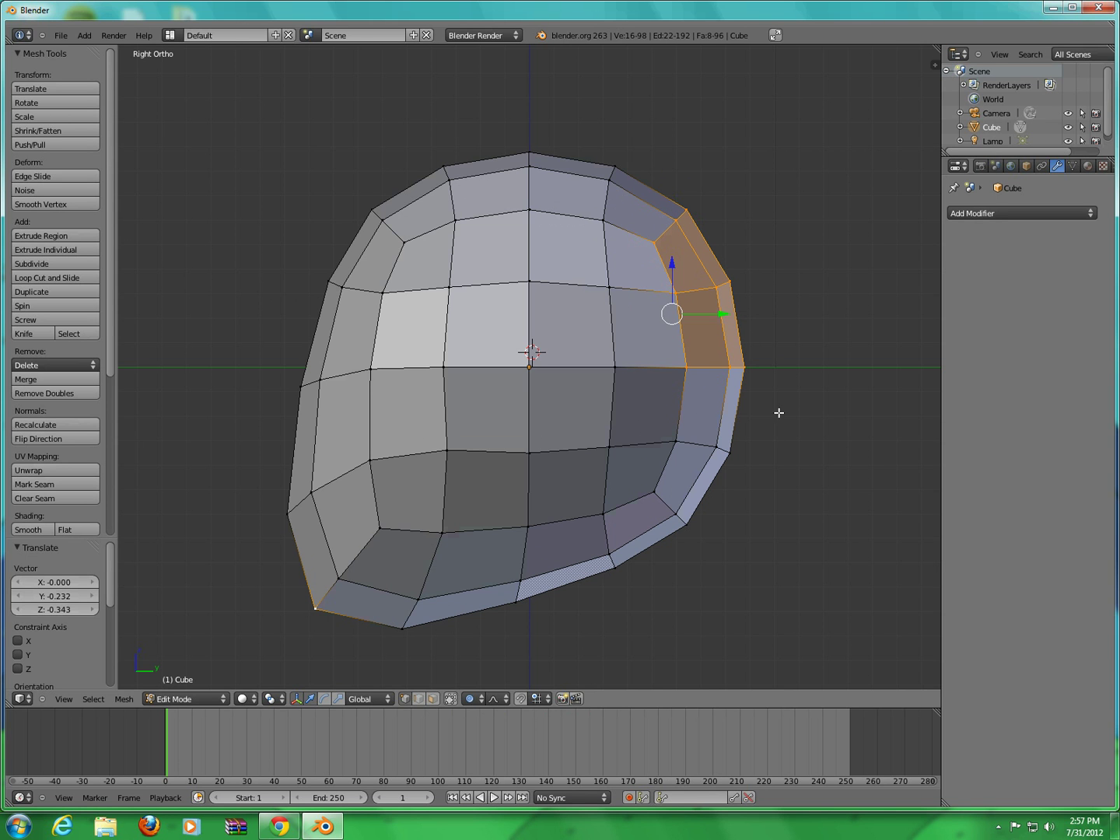
{"action": "key", "text": "g"}
{"action": "scroll", "coordinate": [783, 397], "scroll_direction": "up", "scroll_amount": 3}
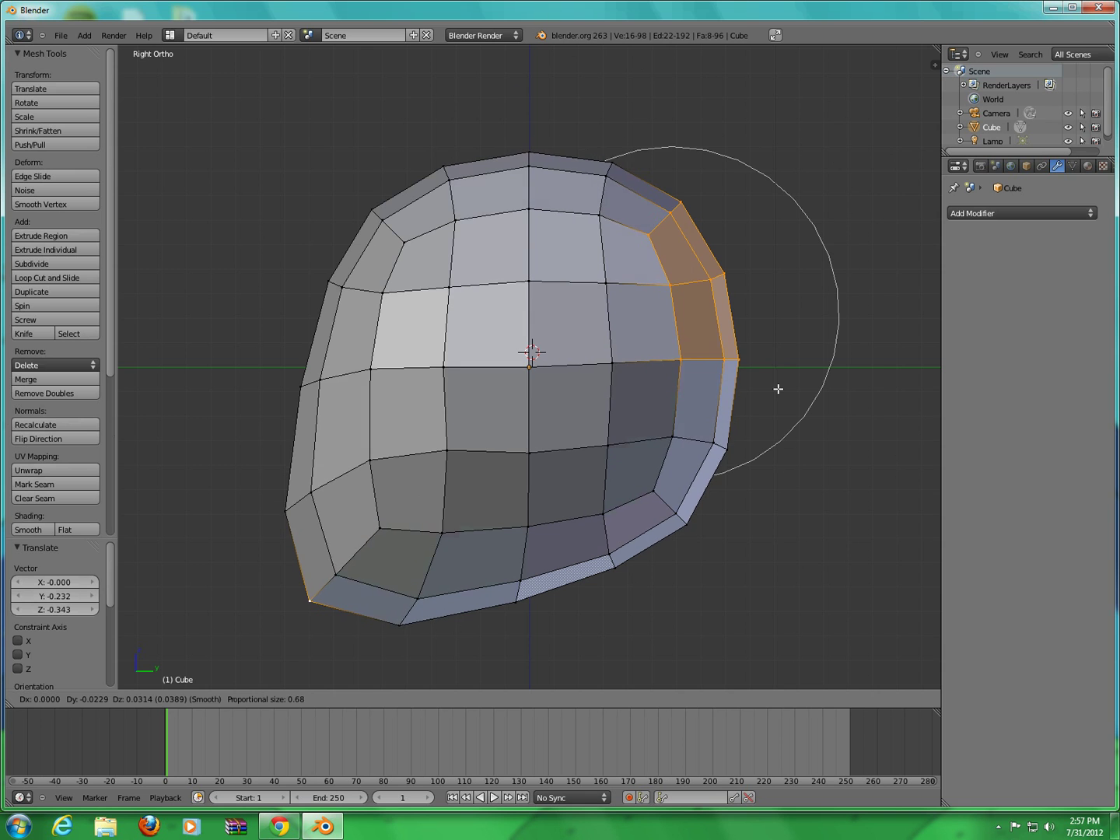
{"action": "scroll", "coordinate": [780, 388], "scroll_direction": "up", "scroll_amount": 1}
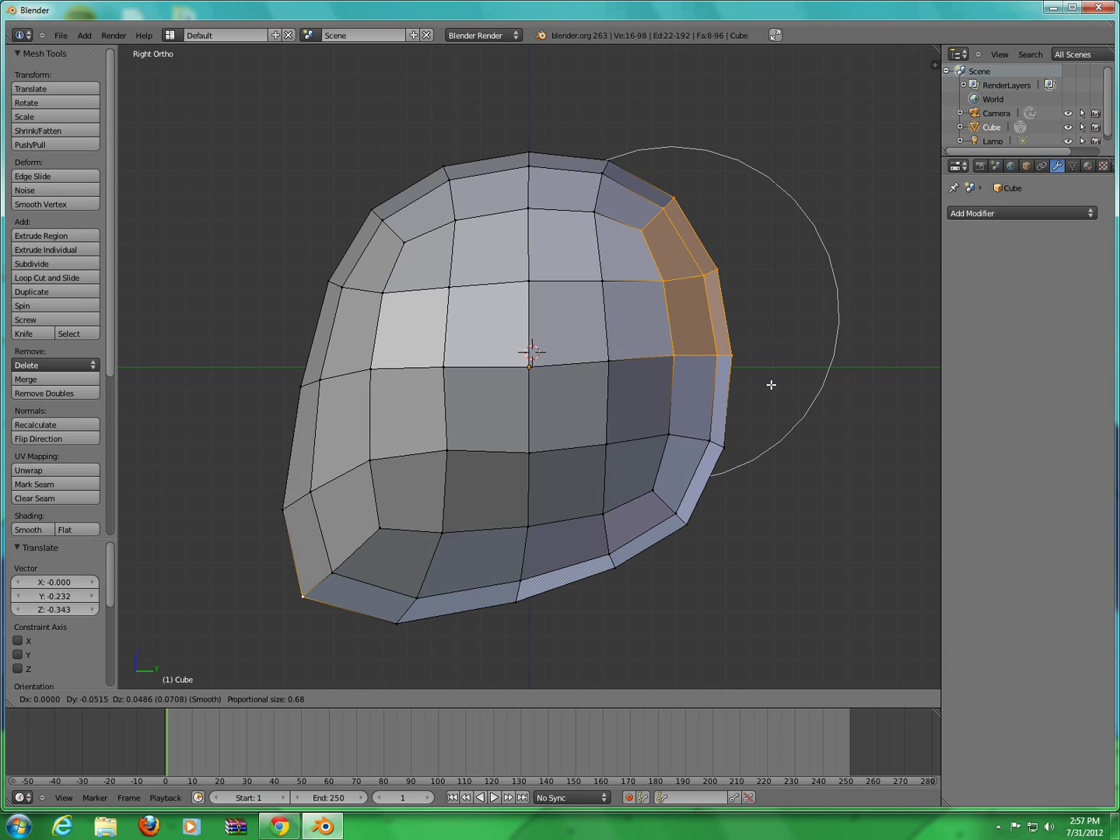
{"action": "right_click", "coordinate": [770, 381]}
- Reselect the upper back faces and push them outward for a fuller skull, then view from the front
{"action": "key", "text": "a"}
{"action": "key", "text": "b"}
{"action": "left_click_drag", "start_coordinate": [641, 199], "coordinate": [794, 364]}
{"action": "key", "text": "g"}
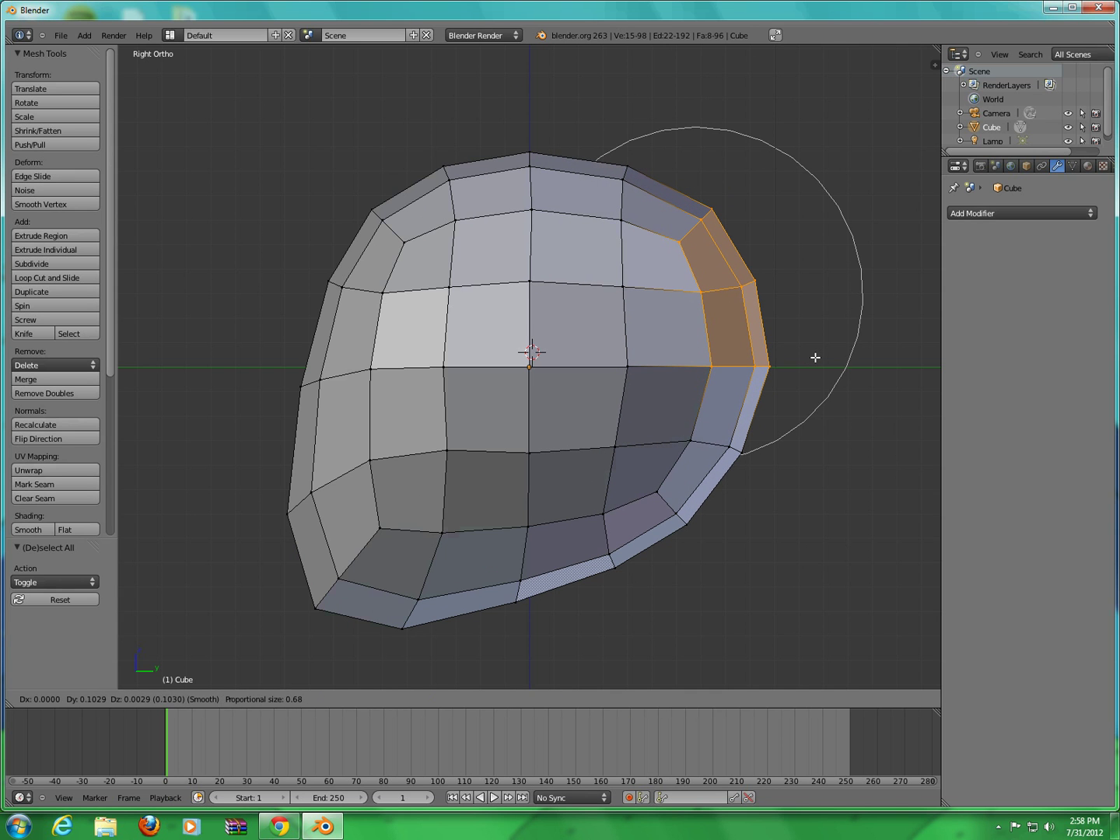
{"action": "left_click", "coordinate": [815, 357]}
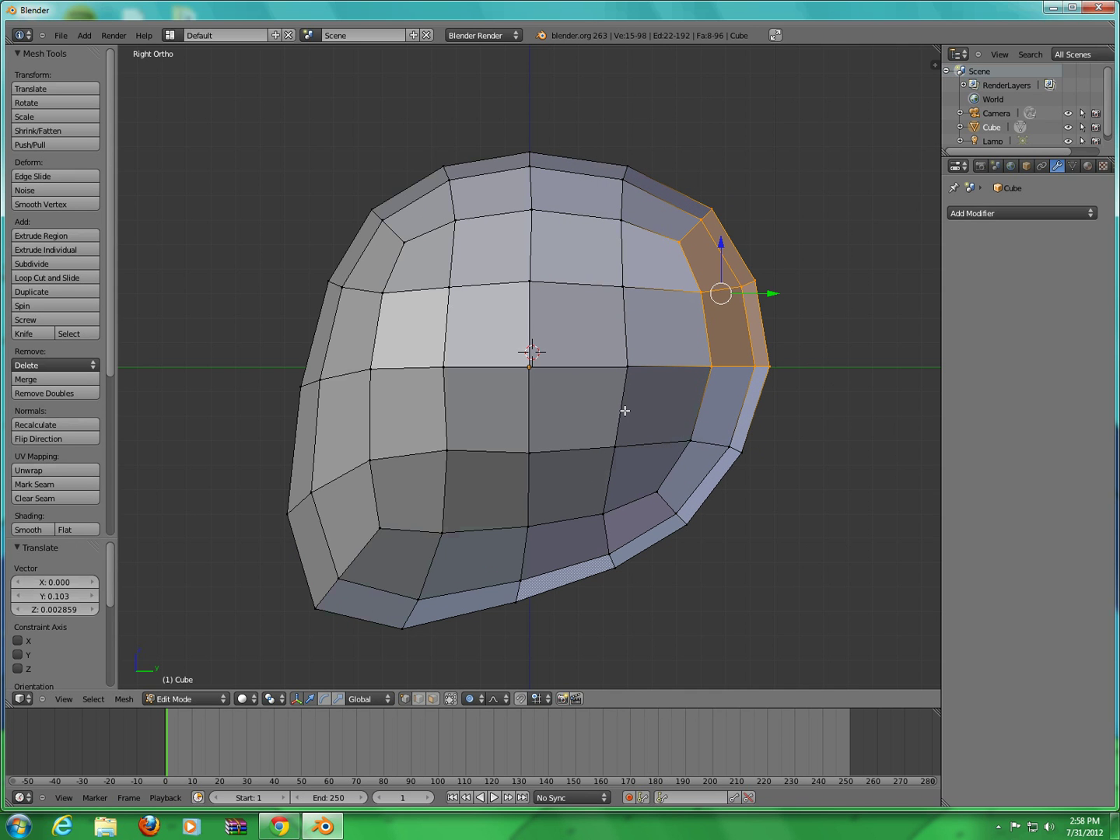
{"action": "key", "text": "KP_1"}
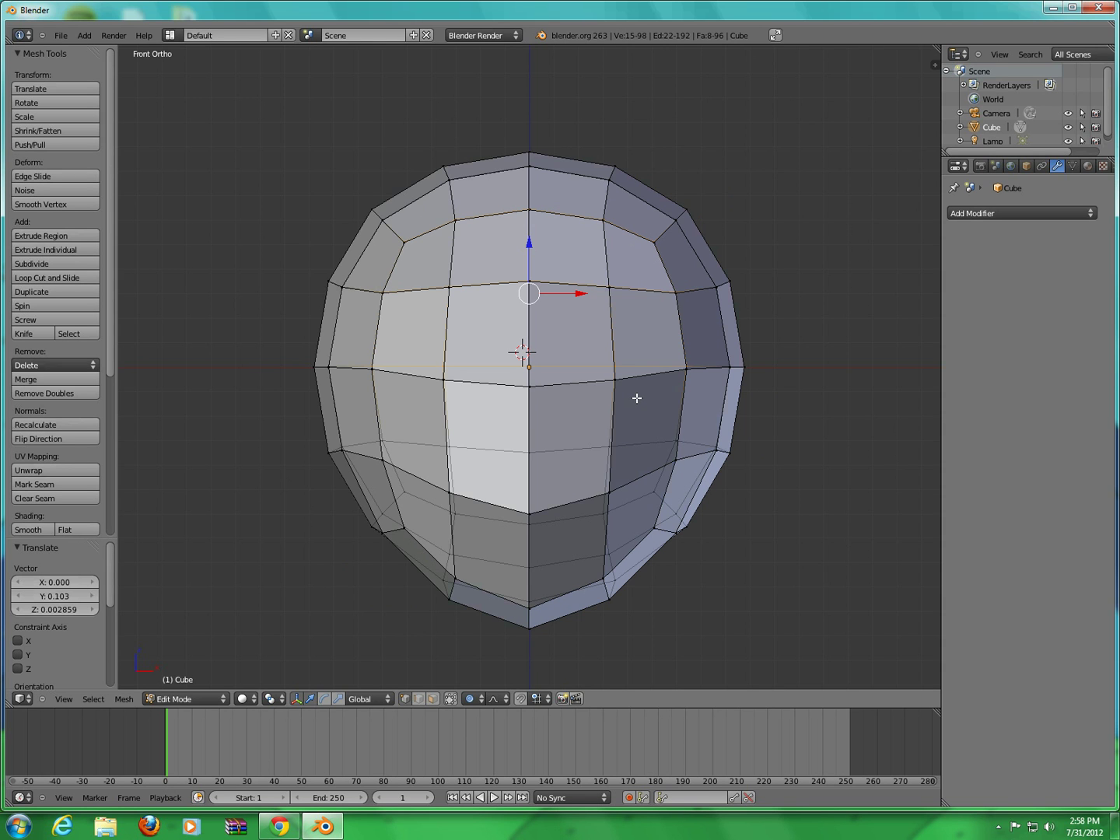
- Select the four side vertices and scale them to about 0.714 along X with smooth falloff
{"action": "key", "text": "a"}
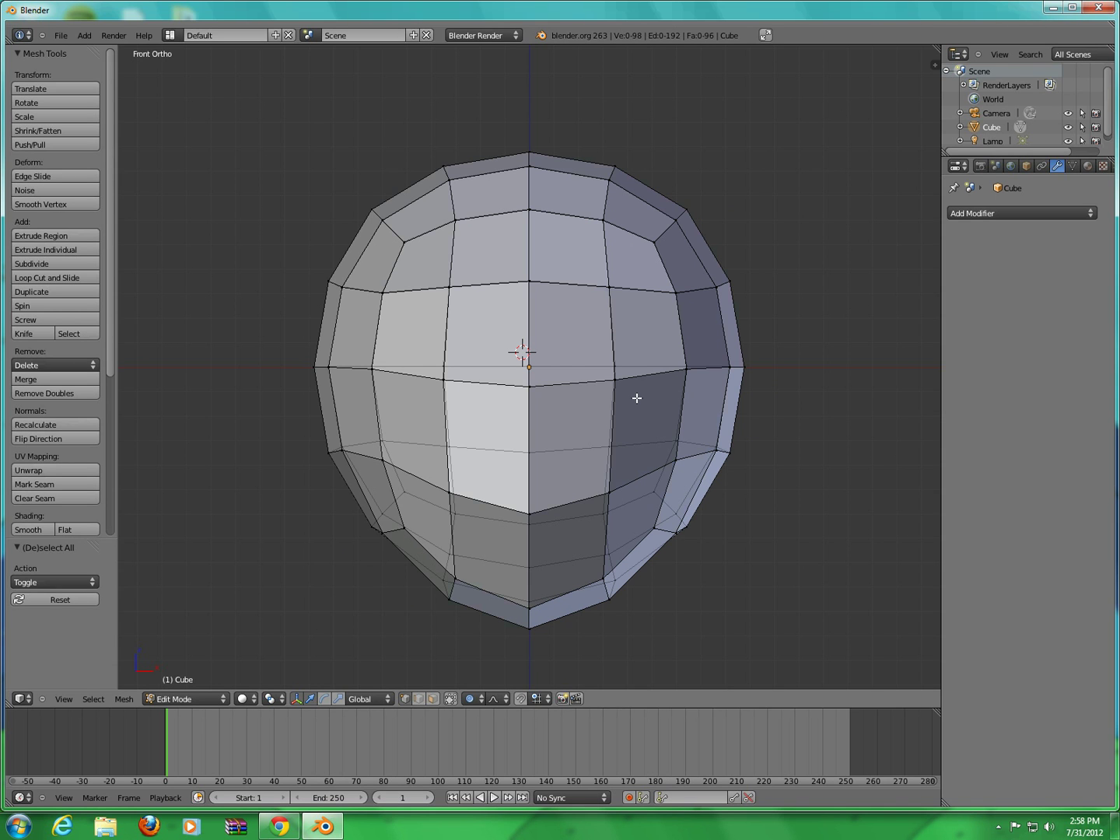
{"action": "right_click", "coordinate": [314, 366]}
{"action": "right_click", "coordinate": [332, 452], "text": "shift"}
{"action": "right_click", "coordinate": [730, 452], "text": "shift"}
{"action": "right_click", "coordinate": [741, 369], "text": "shift"}
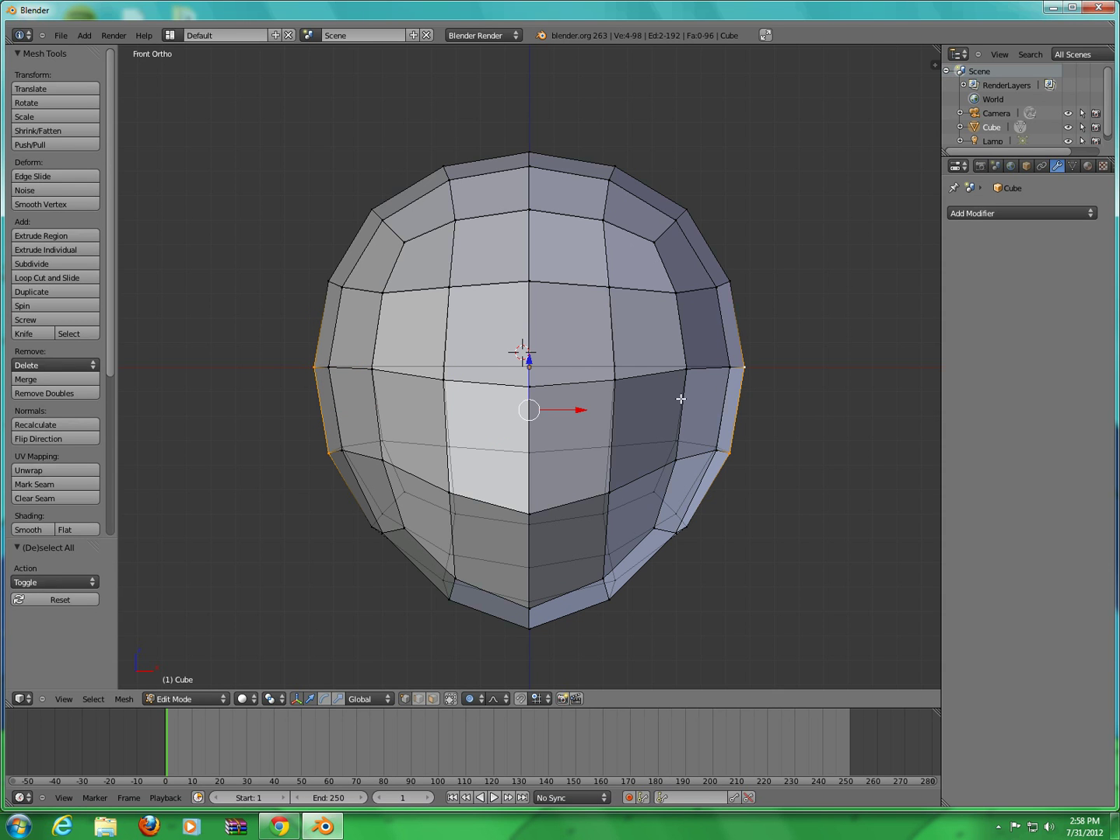
{"action": "key", "text": "g"}
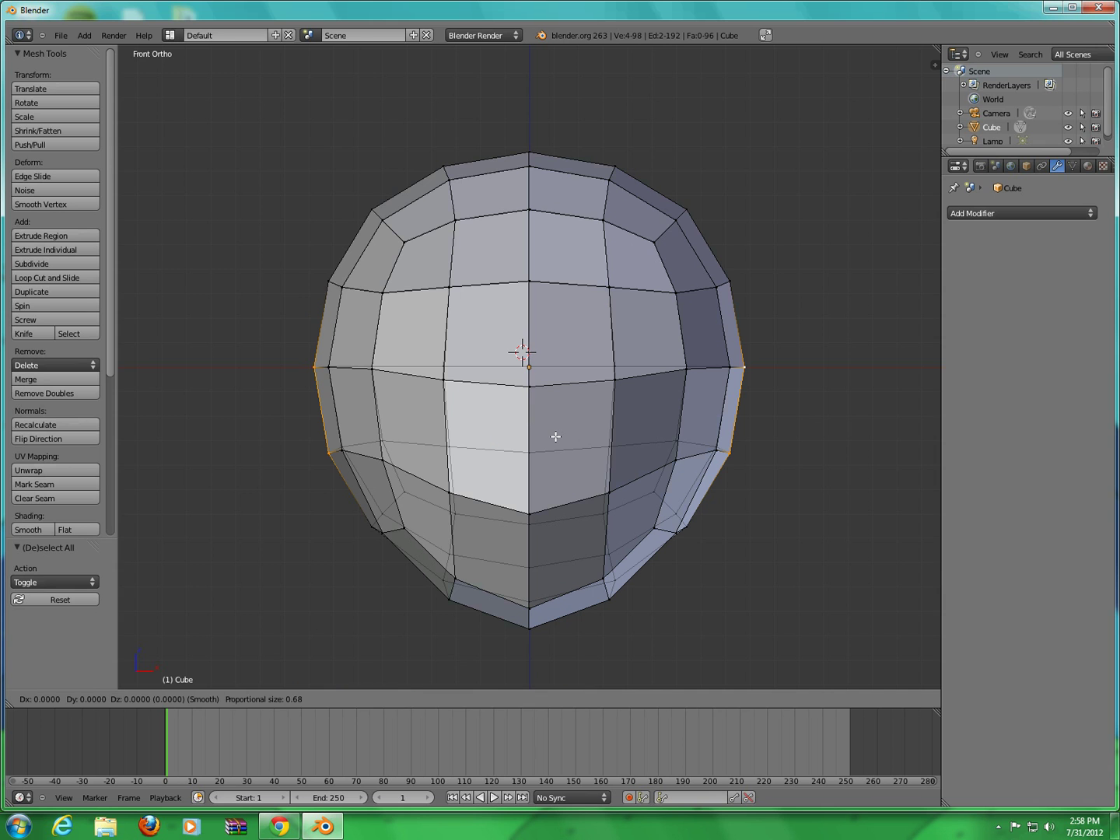
{"action": "key", "text": "s"}
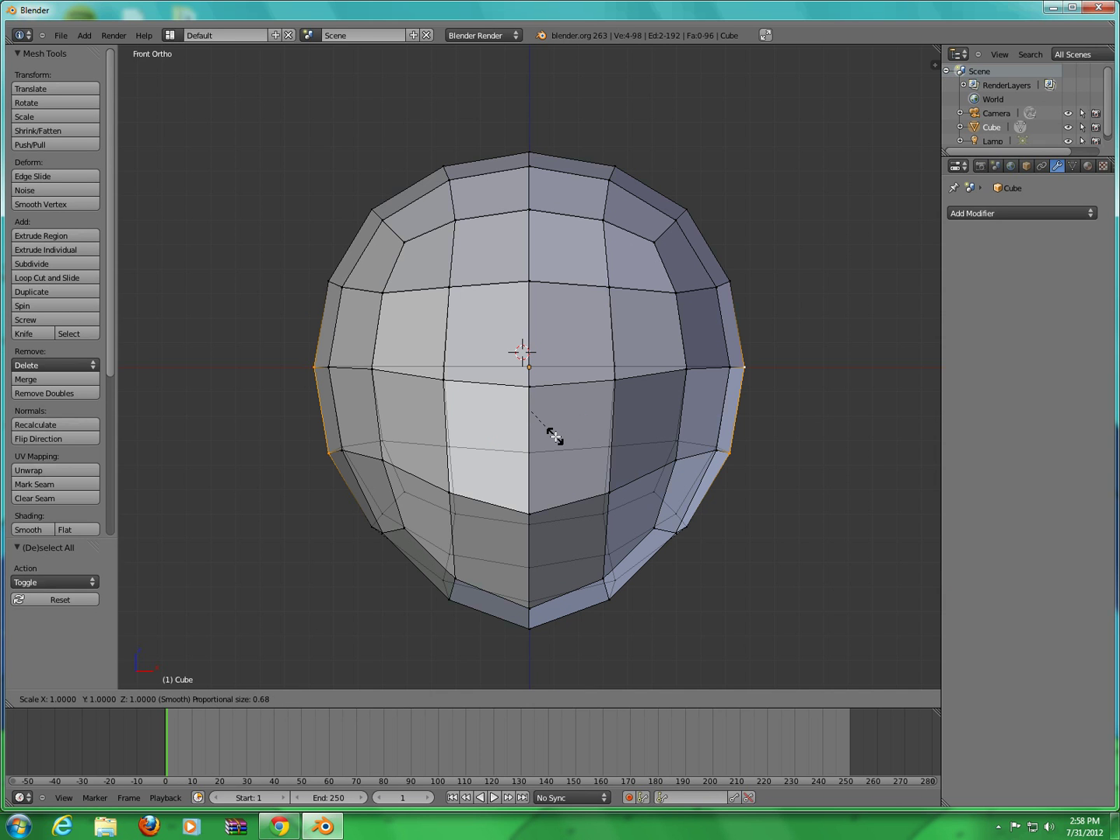
{"action": "key", "text": "x"}
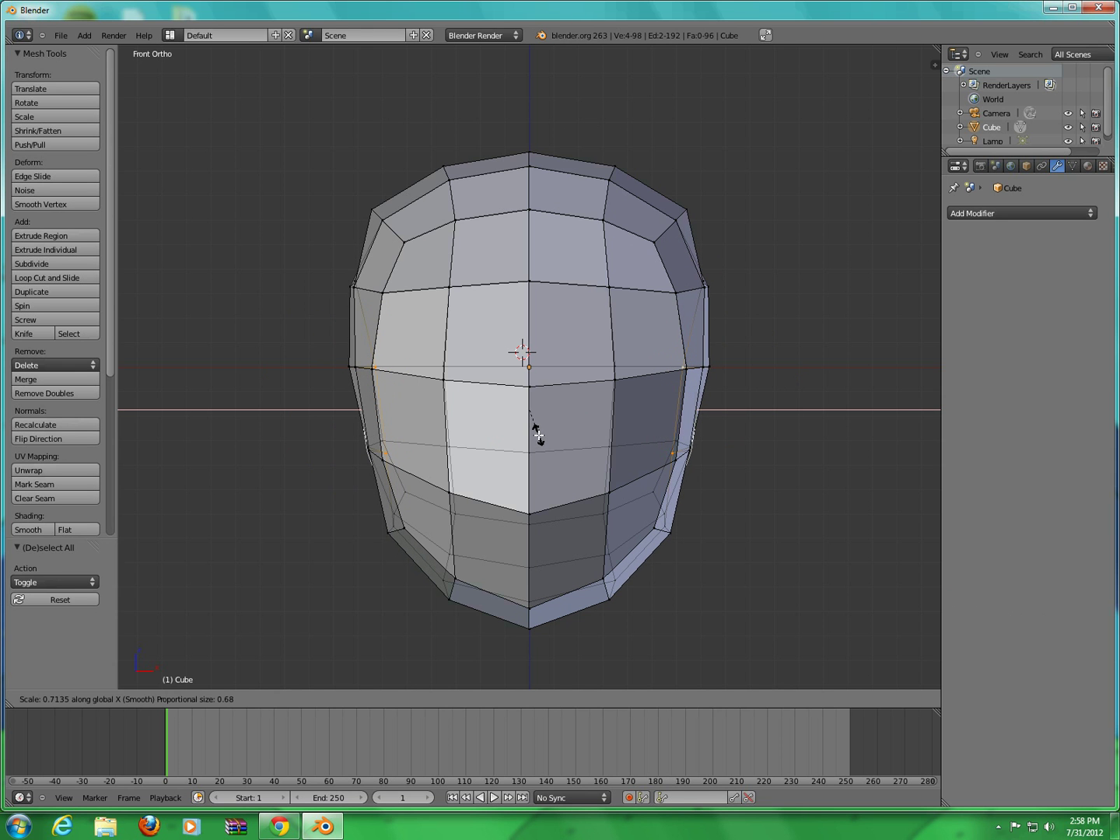
{"action": "left_click", "coordinate": [536, 436]}
{"action": "mouse_move", "coordinate": [574, 445]}
{"action": "middle_mouse_down"}
{"action": "mouse_move", "coordinate": [490, 467]}
{"action": "mouse_move", "coordinate": [362, 457]}
{"action": "mouse_move", "coordinate": [583, 459]}
{"action": "mouse_move", "coordinate": [578, 451]}
{"action": "middle_mouse_up"}
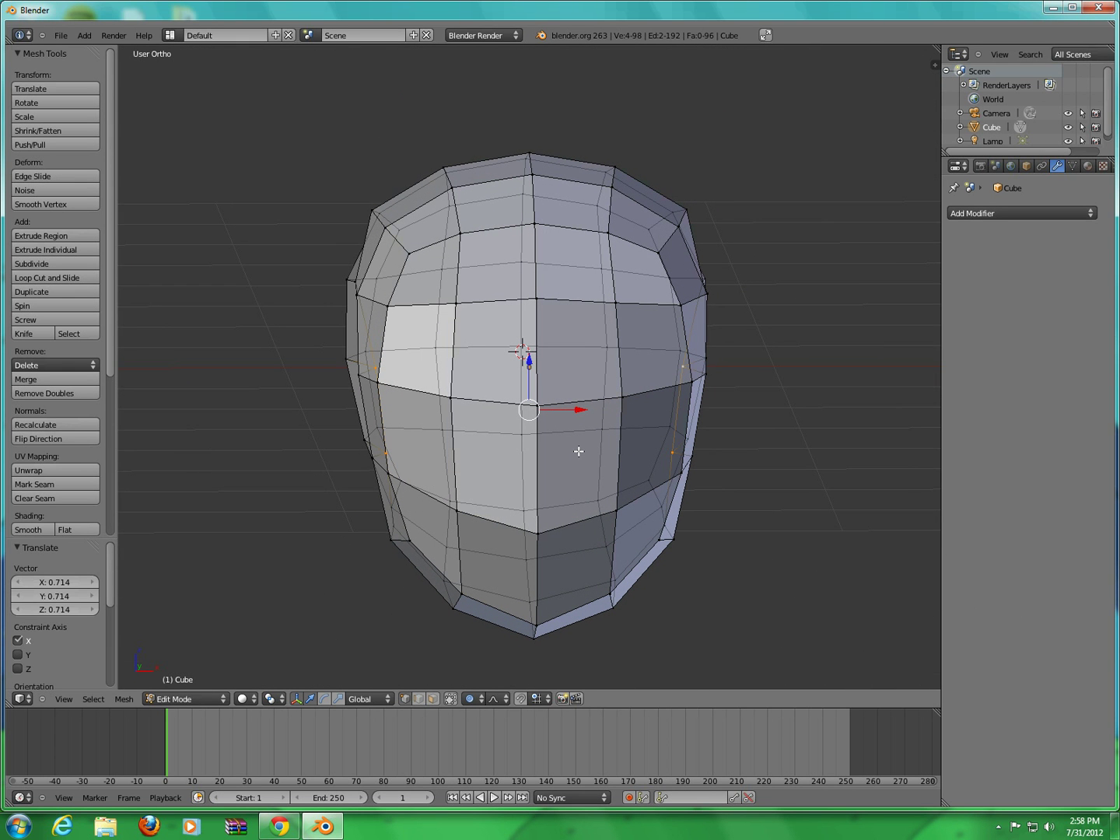
{"action": "key", "text": "a"}
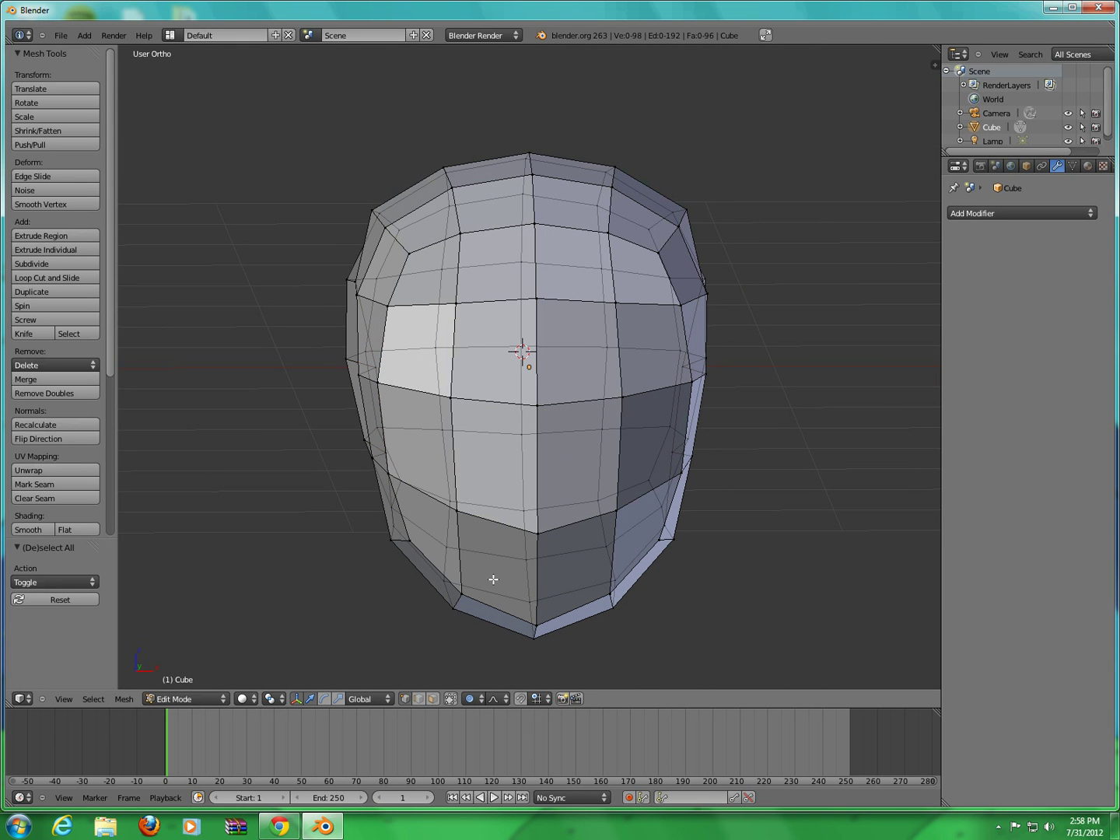
{"action": "key", "text": "KP_1"}
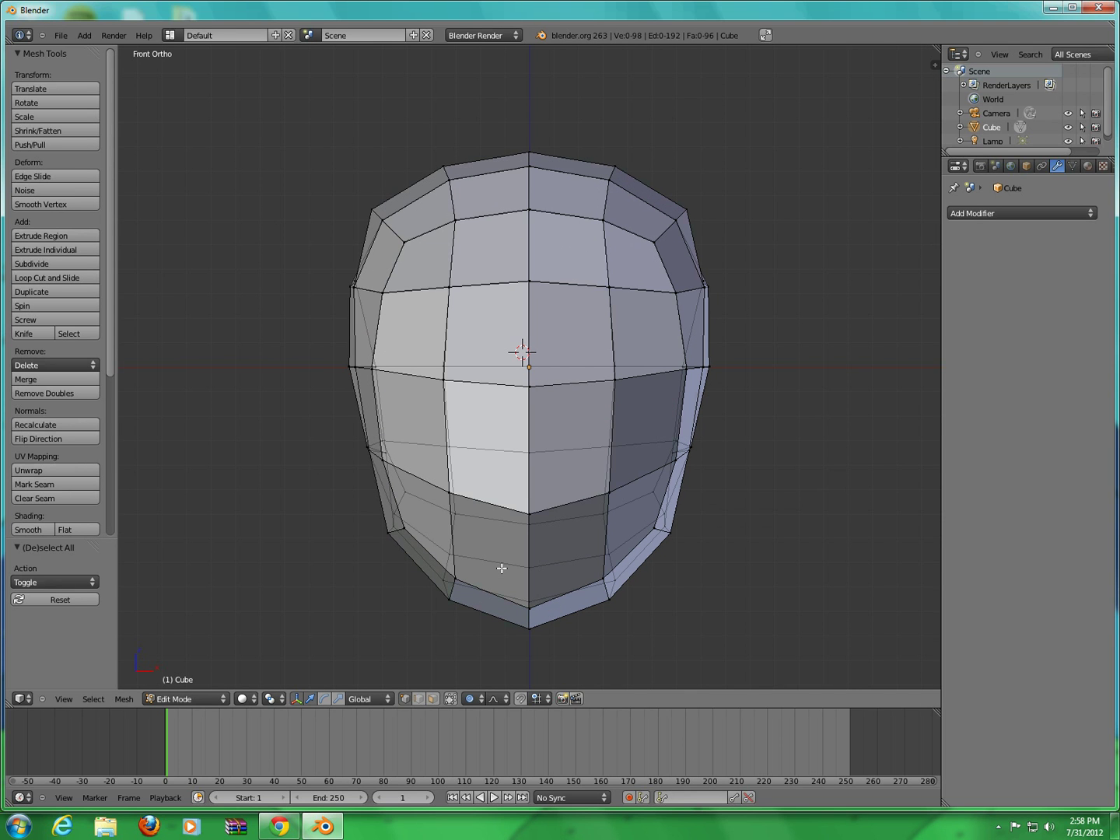
- Select the four bottom-loop vertices and lower them 0.223 along Z
{"action": "right_click", "coordinate": [455, 578]}
{"action": "right_click", "coordinate": [450, 598], "text": "shift"}
{"action": "right_click", "coordinate": [607, 597], "text": "shift"}
{"action": "right_click", "coordinate": [600, 579], "text": "shift"}
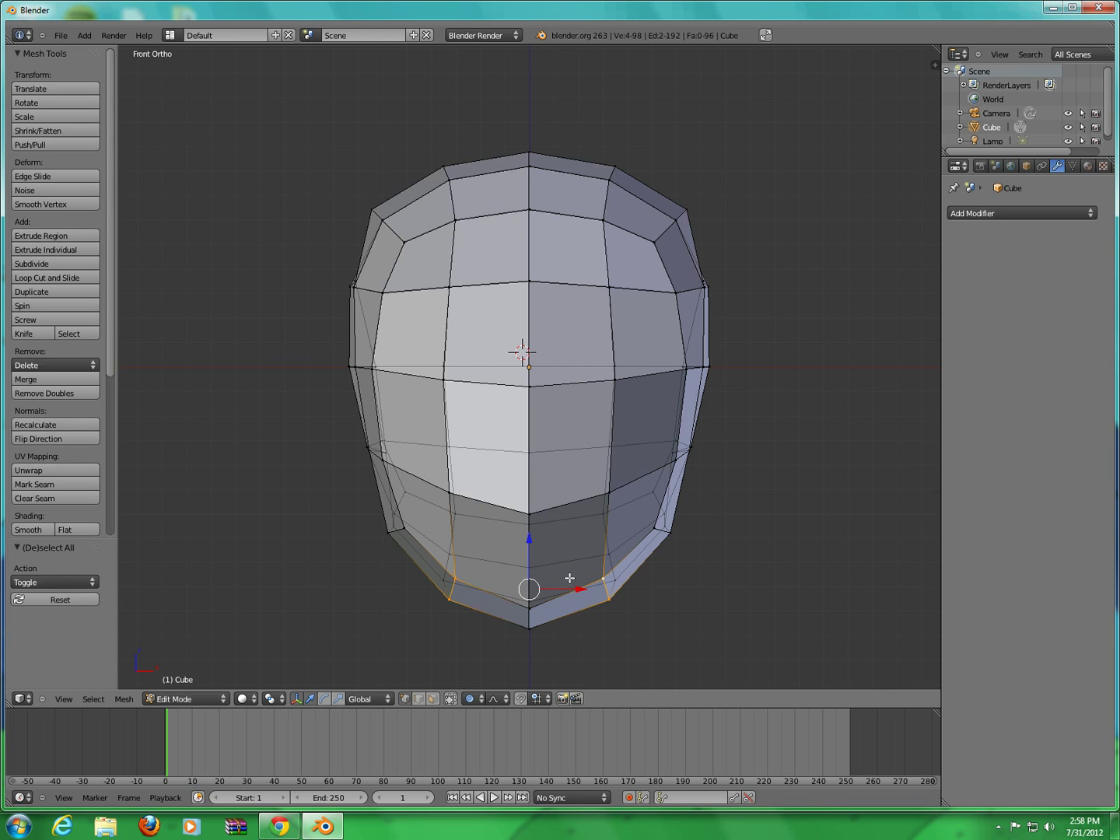
{"action": "key", "text": "g"}
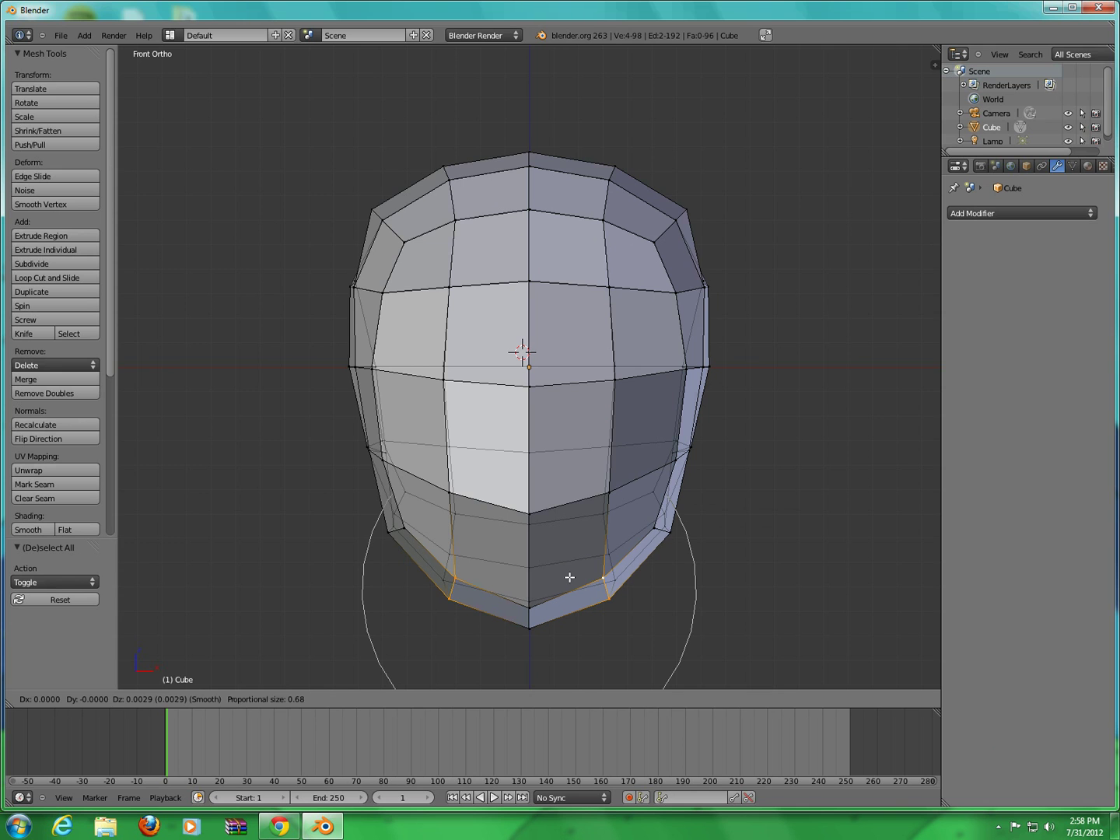
{"action": "key", "text": "z"}
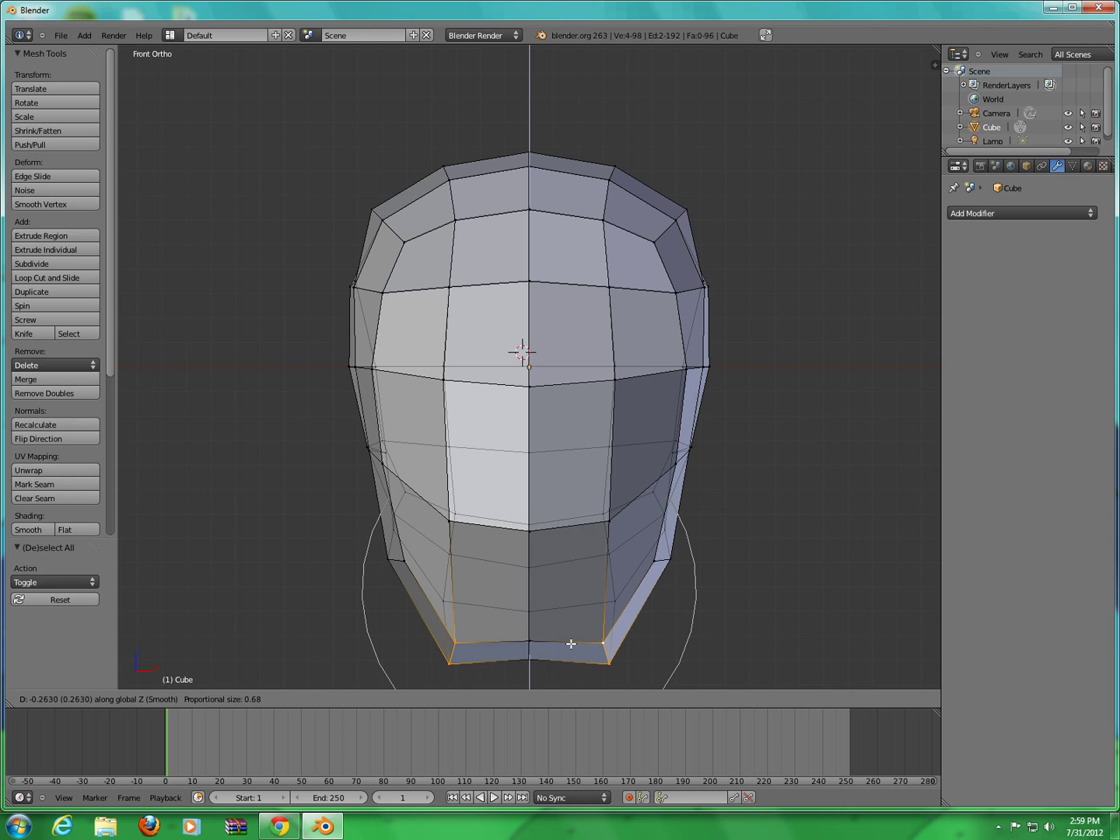
{"action": "left_click", "coordinate": [570, 632]}
{"action": "mouse_move", "coordinate": [580, 602]}
{"action": "middle_mouse_down"}
{"action": "mouse_move", "coordinate": [423, 617]}
{"action": "mouse_move", "coordinate": [507, 546]}
{"action": "mouse_move", "coordinate": [583, 575]}
{"action": "mouse_move", "coordinate": [733, 563]}
{"action": "mouse_move", "coordinate": [767, 607]}
{"action": "mouse_move", "coordinate": [595, 615]}
{"action": "middle_mouse_up"}
{"action": "key", "text": "a"}
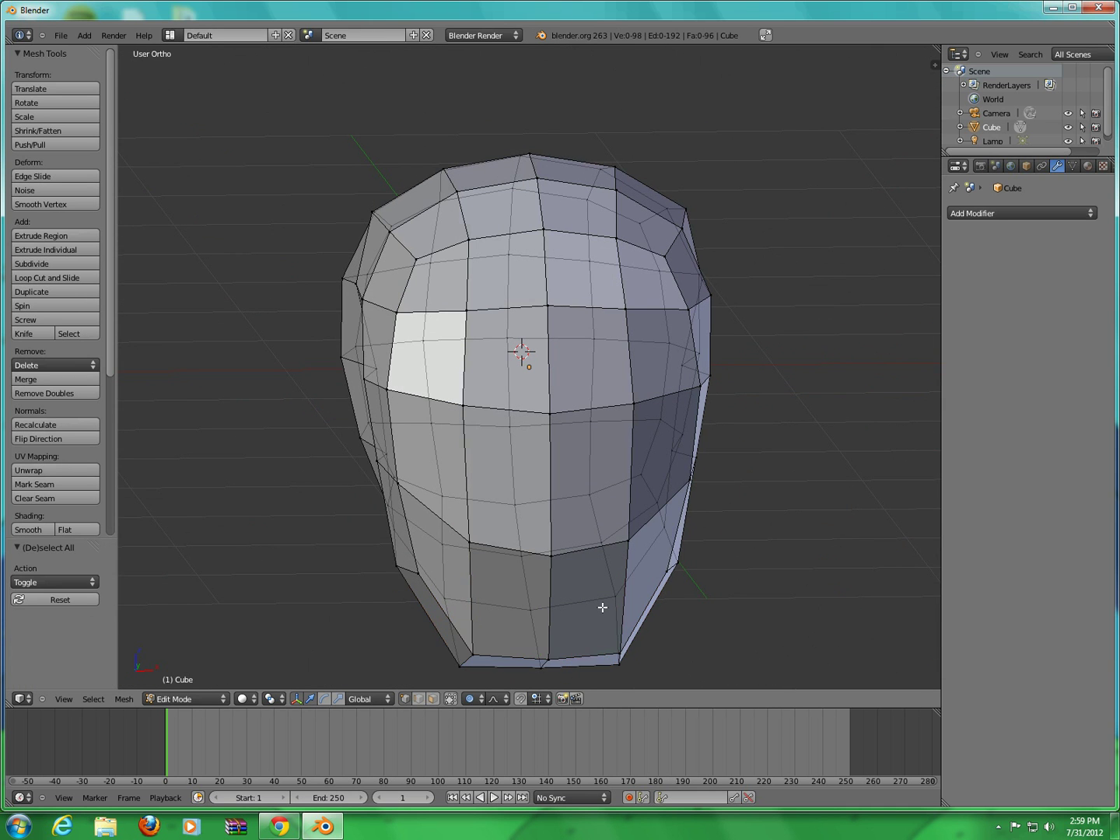
- Switch to the Right Ortho view and box-select the lower faces under the back of the head
{"action": "key", "text": "KP_4"}
{"action": "key", "text": "KP_4"}
{"action": "key", "text": "KP_3"}
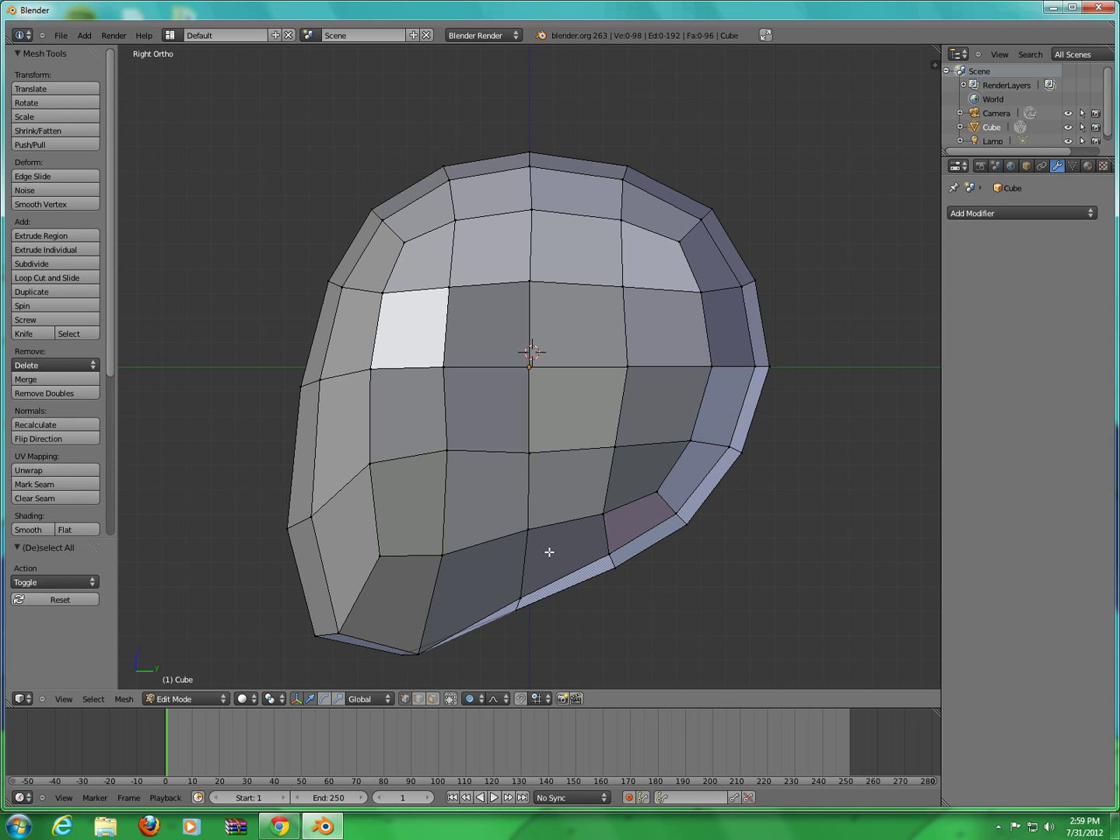
{"action": "key", "text": "b"}
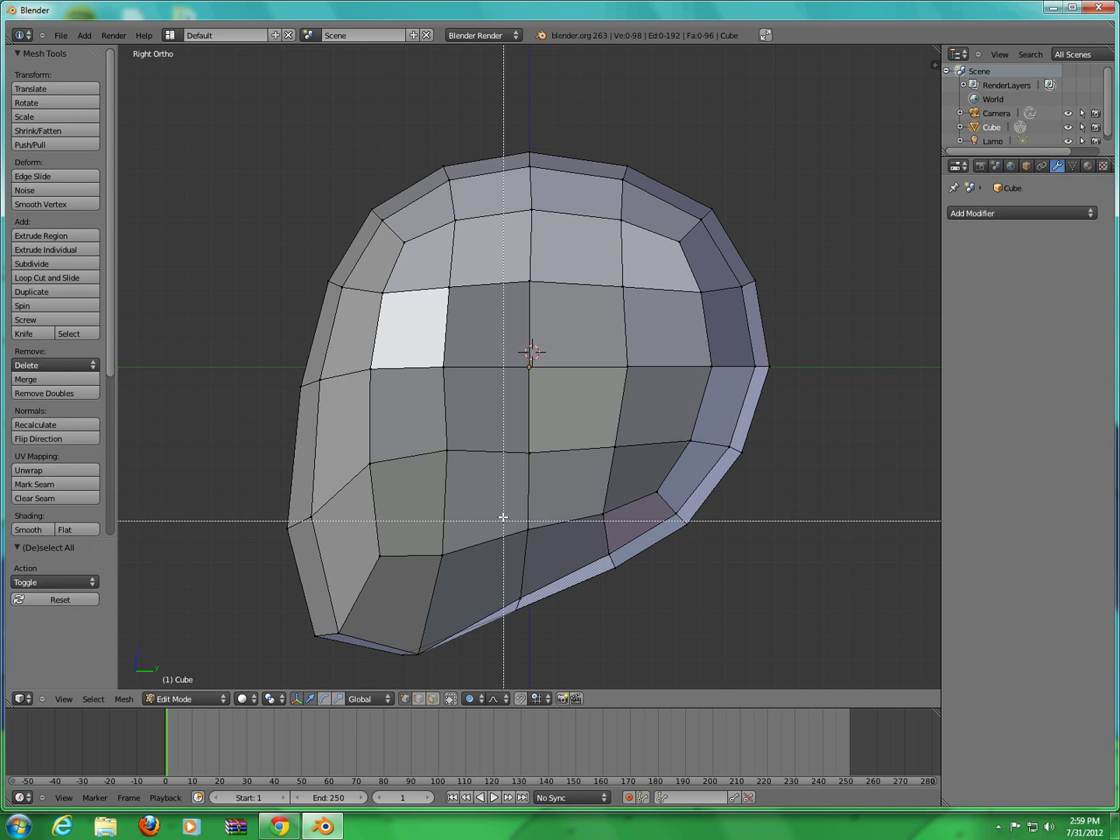
{"action": "left_click_drag", "start_coordinate": [498, 493], "coordinate": [722, 594]}
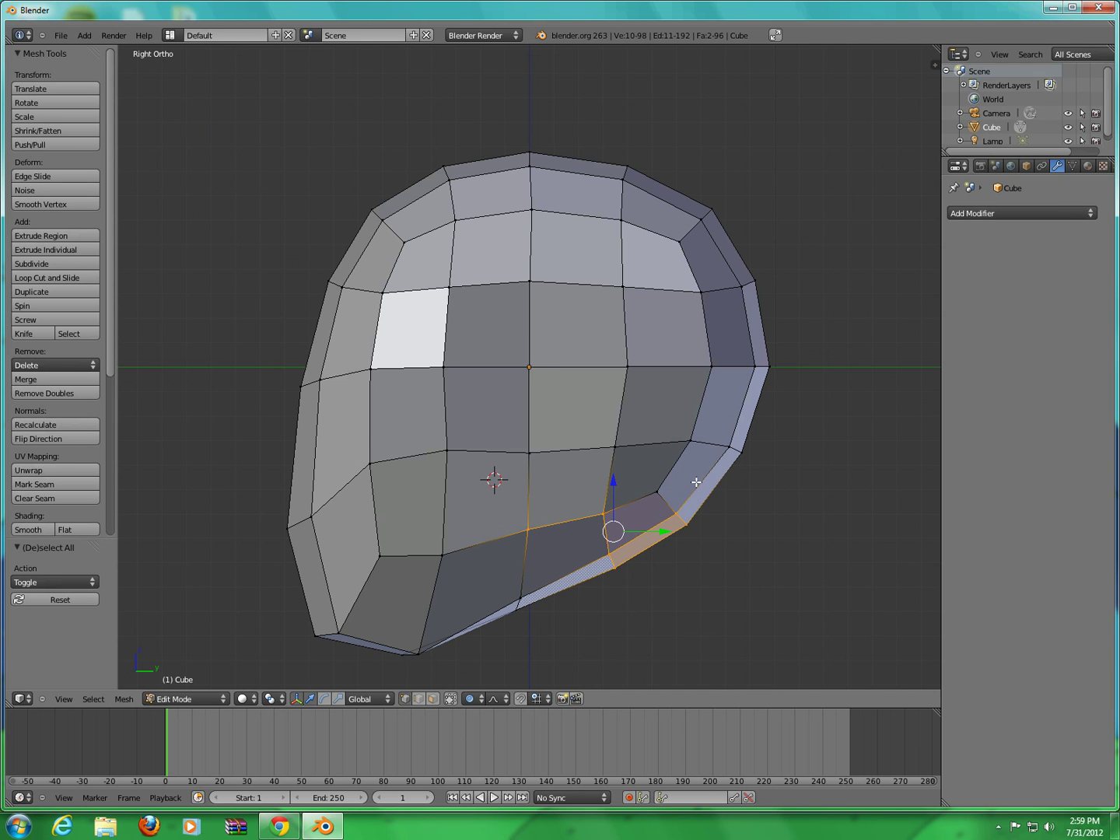
- Extrude the lower back faces into a neck, 0.247 along Y and -0.467 along Z
{"action": "left_click", "coordinate": [529, 366]}
{"action": "key", "text": "b"}
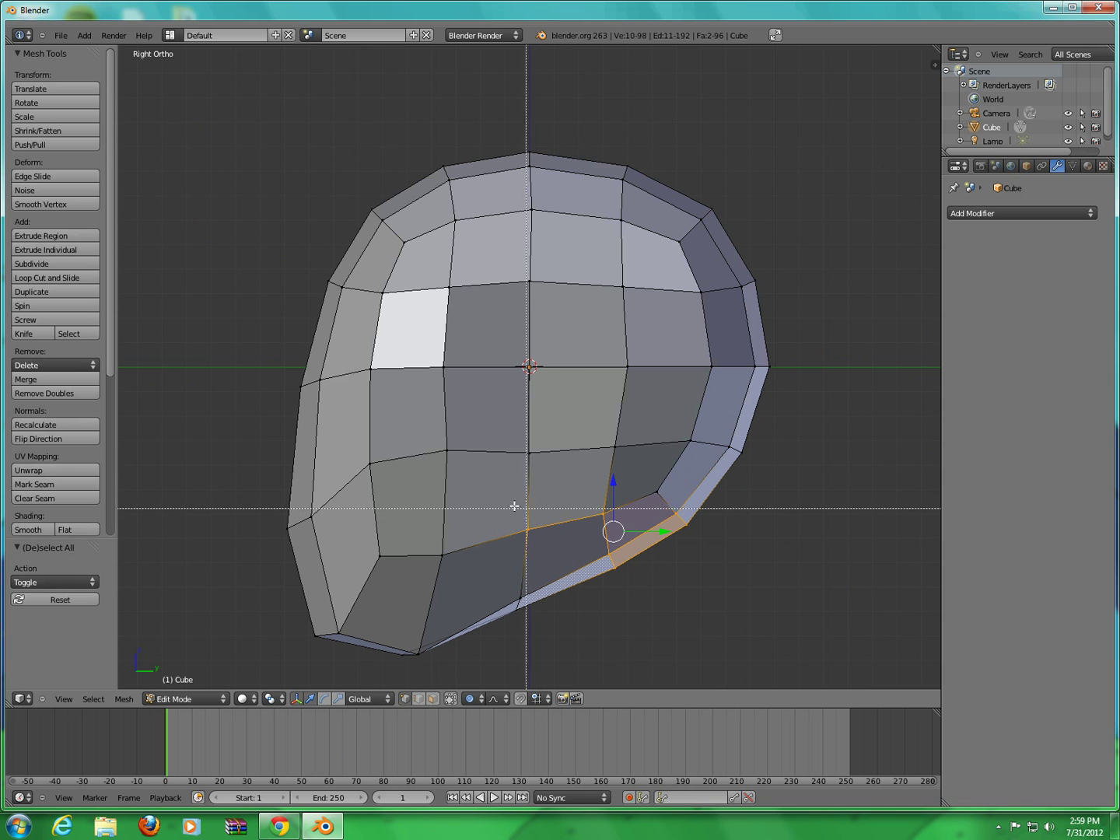
{"action": "left_click_drag", "start_coordinate": [505, 504], "coordinate": [716, 582]}
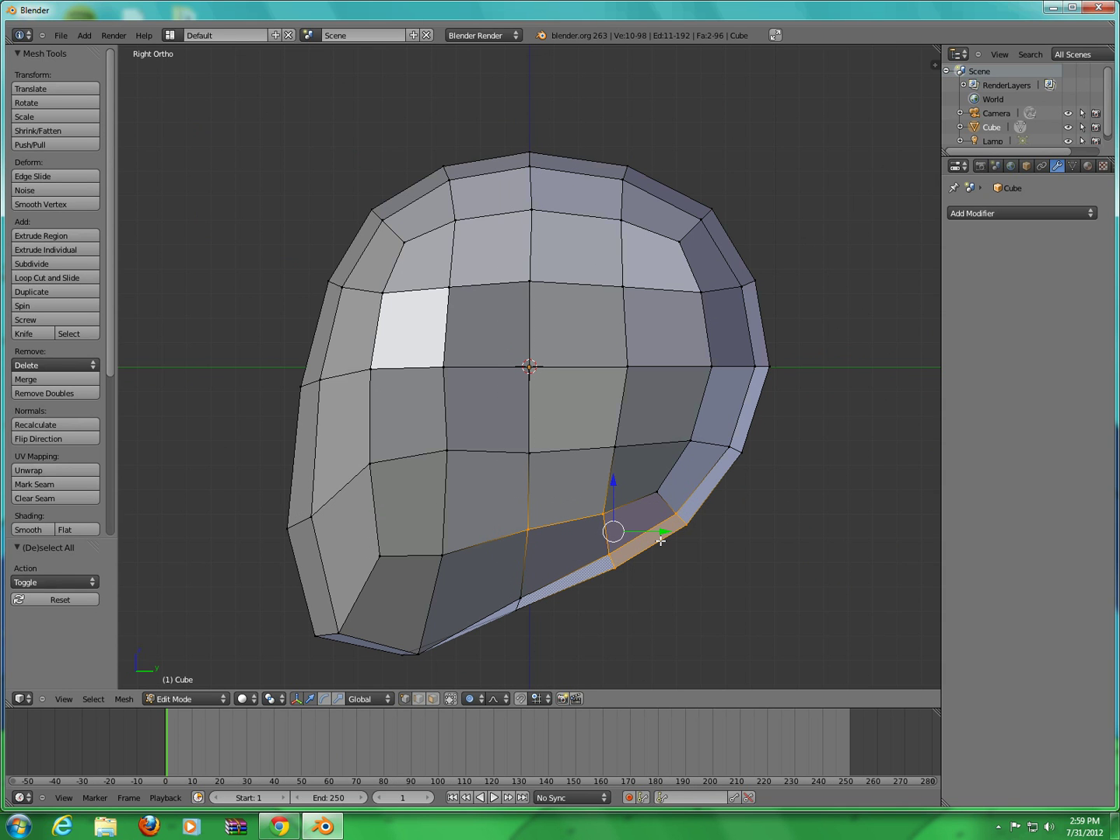
{"action": "key", "text": "b"}
{"action": "left_click_drag", "start_coordinate": [508, 465], "coordinate": [695, 628]}
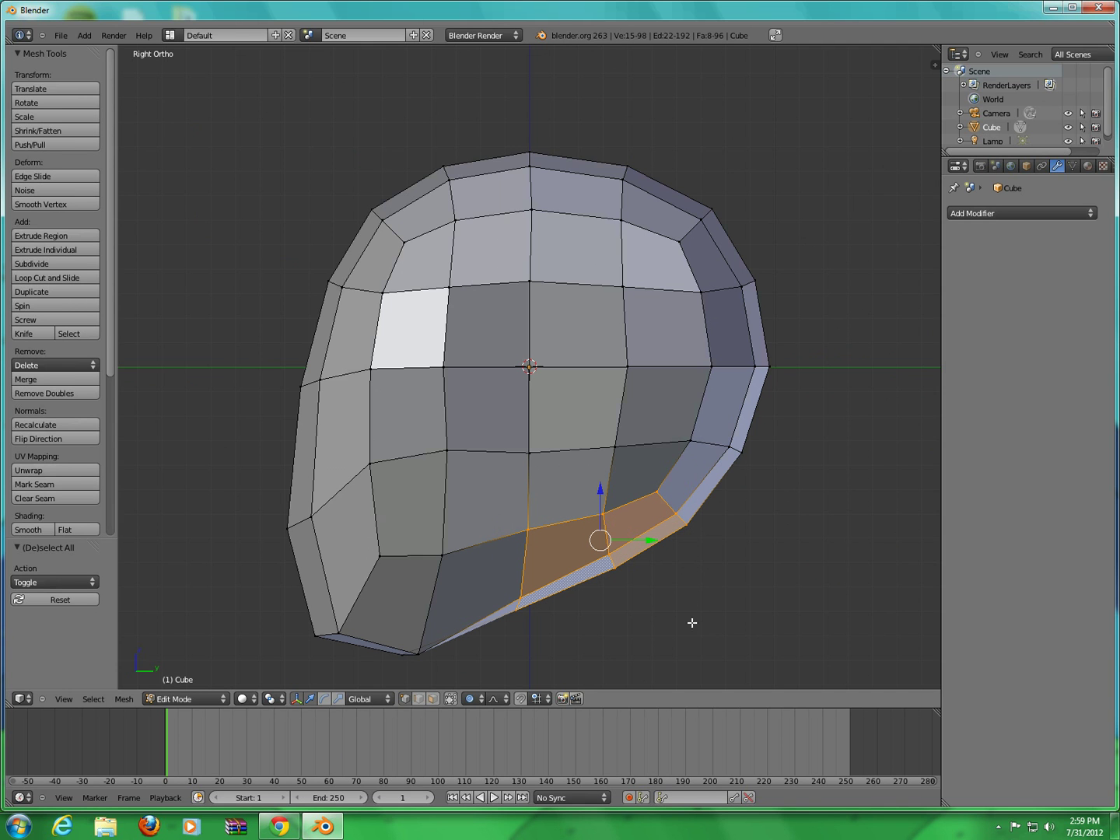
{"action": "key", "text": "e"}
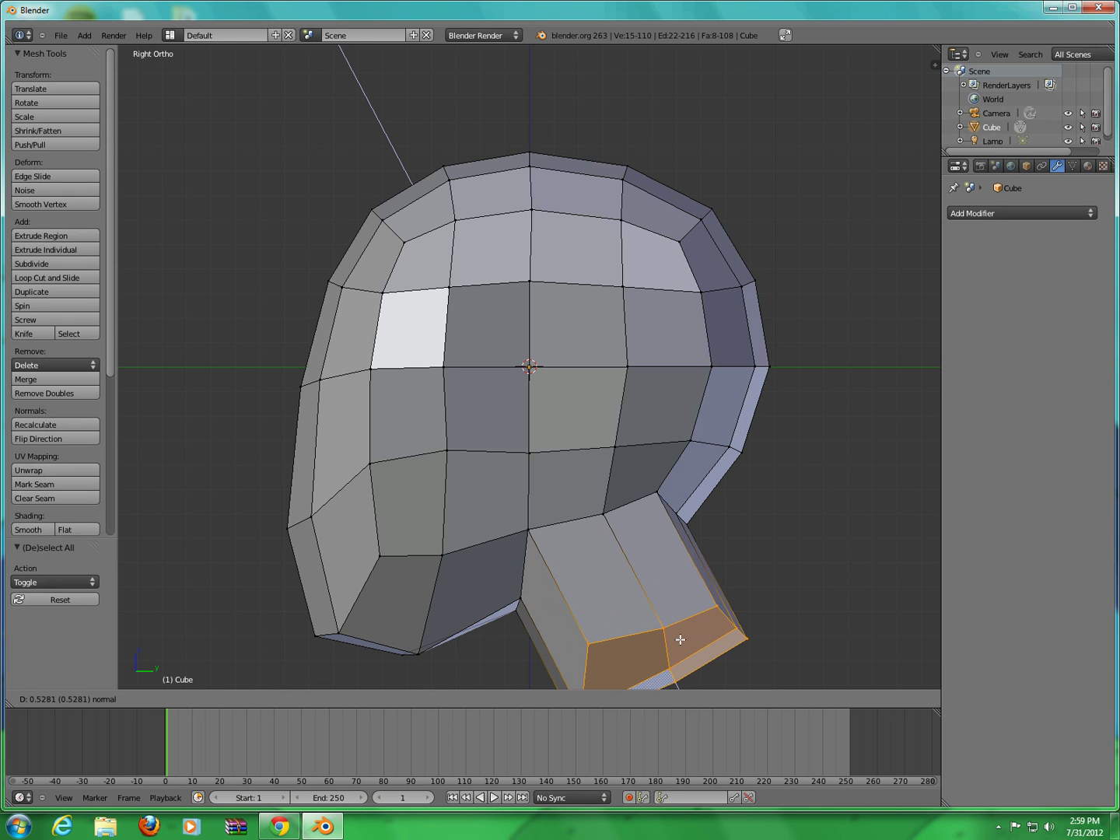
{"action": "left_click", "coordinate": [680, 639]}
{"action": "middle_click_drag", "start_coordinate": [645, 603], "coordinate": [437, 540]}
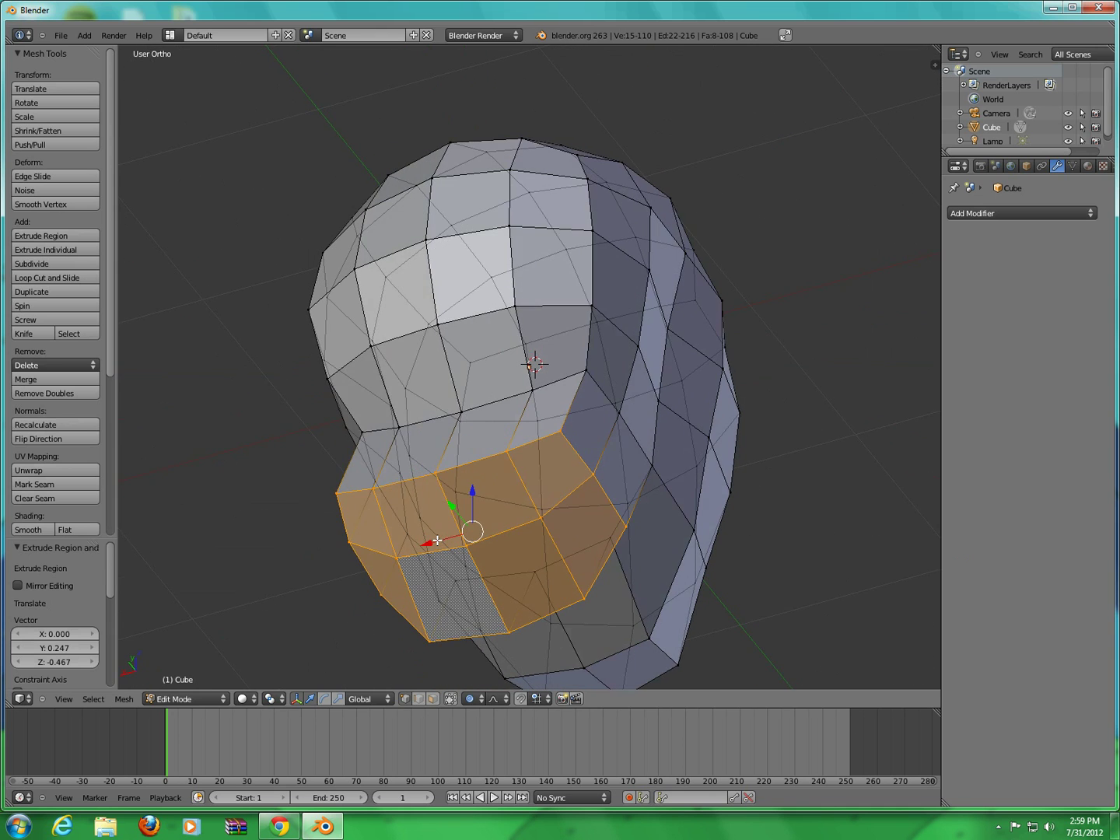
{"action": "middle_click_drag", "start_coordinate": [467, 474], "coordinate": [779, 556]}
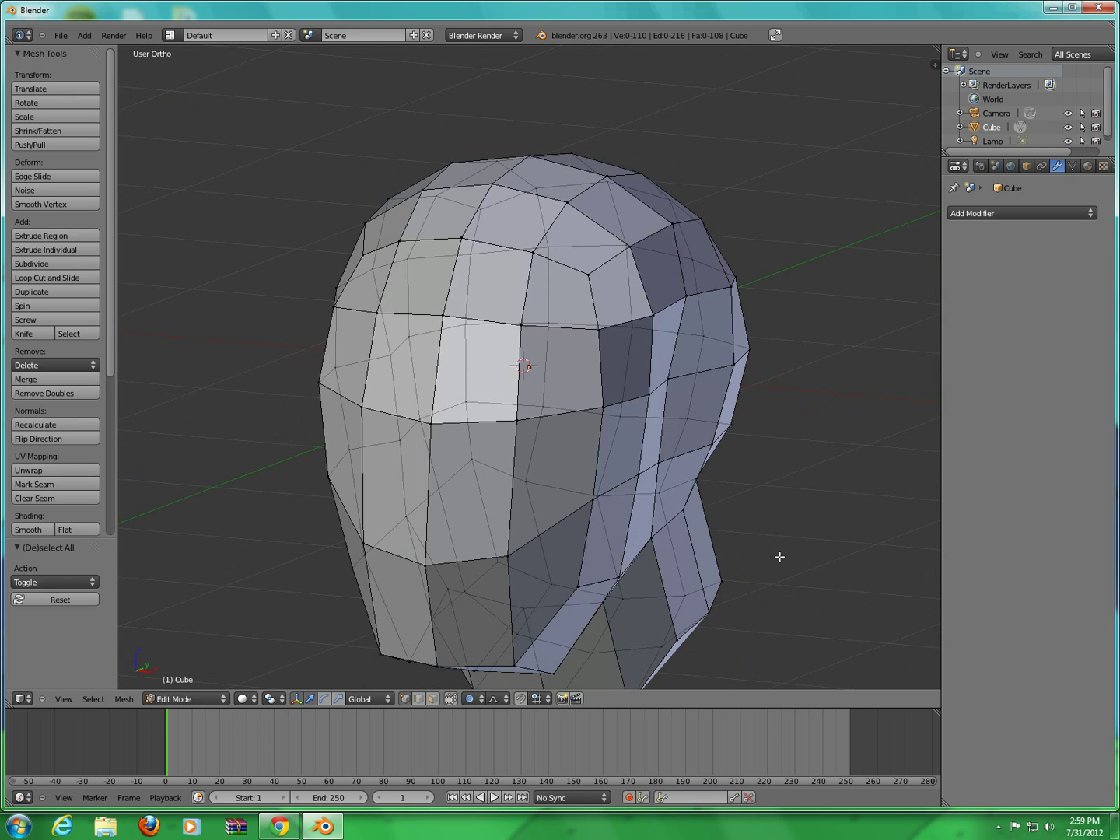
- Box-select the head's left half from the front view and delete those vertices
{"action": "key", "text": "KP_1"}
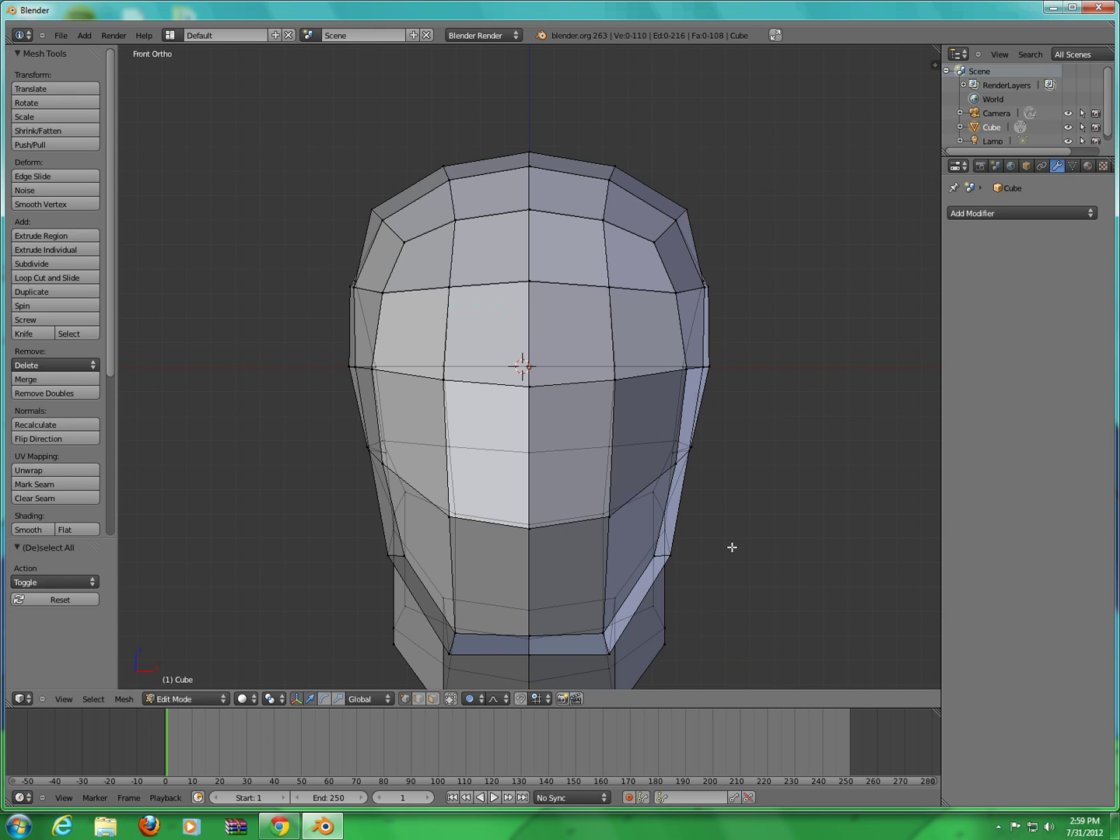
{"action": "mouse_move", "coordinate": [450, 372]}
{"action": "middle_mouse_down"}
{"action": "mouse_move", "coordinate": [462, 317]}
{"action": "mouse_move", "coordinate": [446, 392]}
{"action": "middle_mouse_up"}
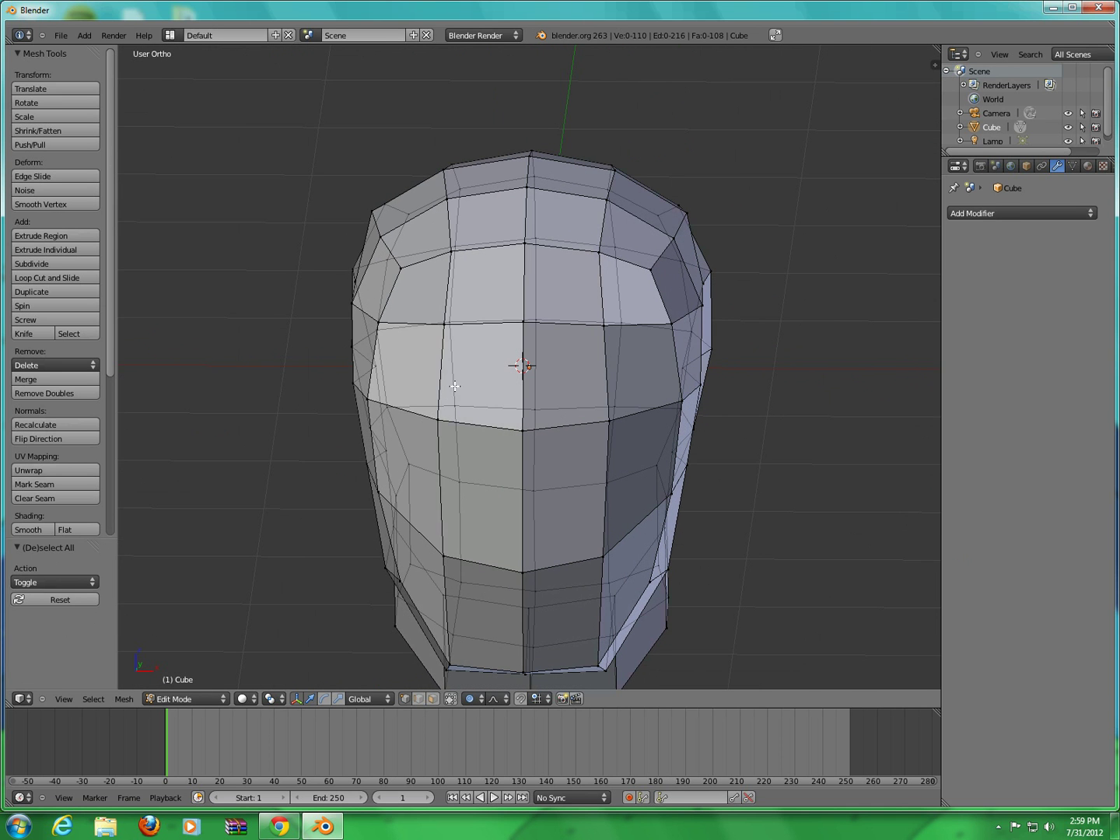
{"action": "key", "text": "KP_1"}
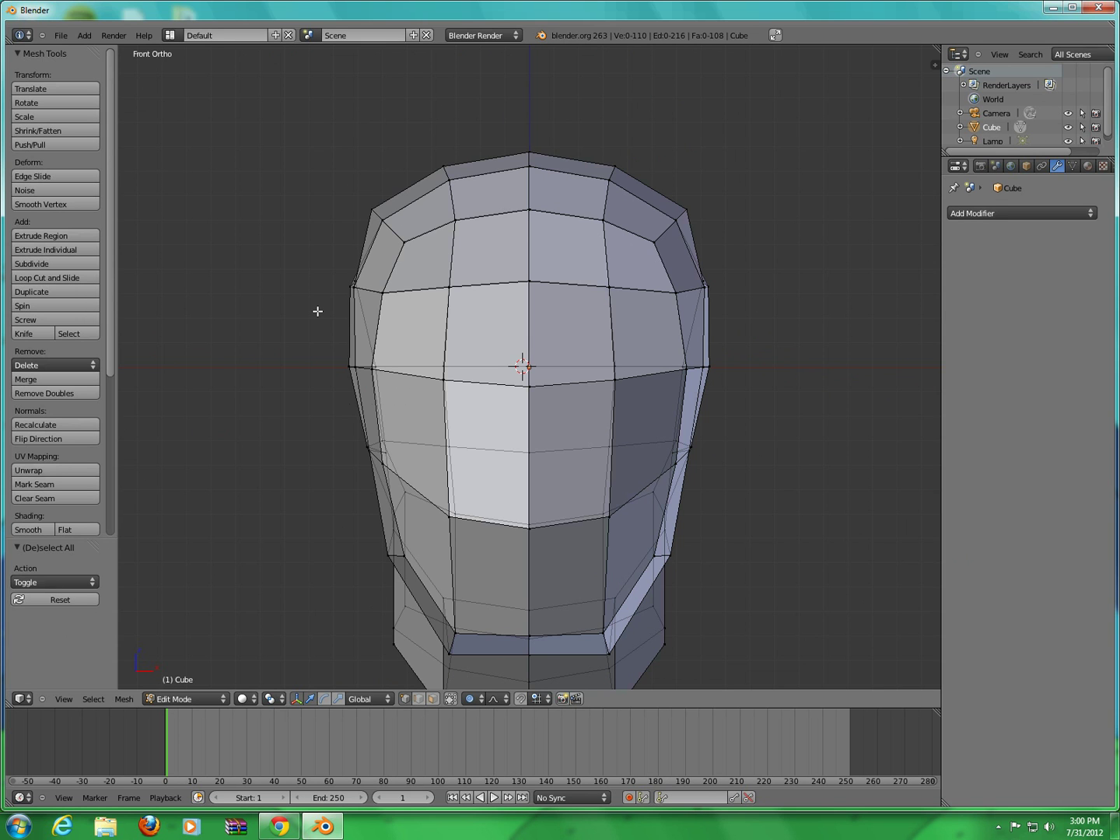
{"action": "key", "text": "b"}
{"action": "left_click_drag", "start_coordinate": [311, 133], "coordinate": [495, 689]}
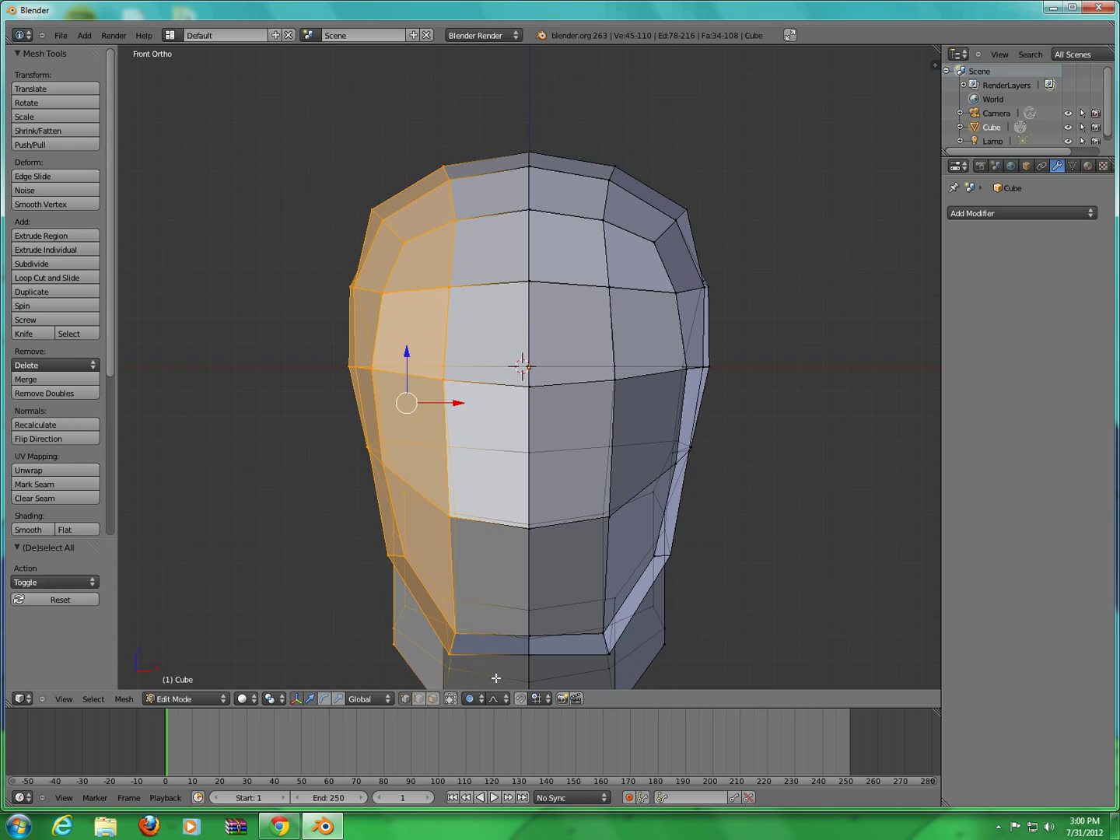
{"action": "scroll", "coordinate": [472, 595], "scroll_direction": "down", "scroll_amount": 3}
{"action": "key", "text": "b"}
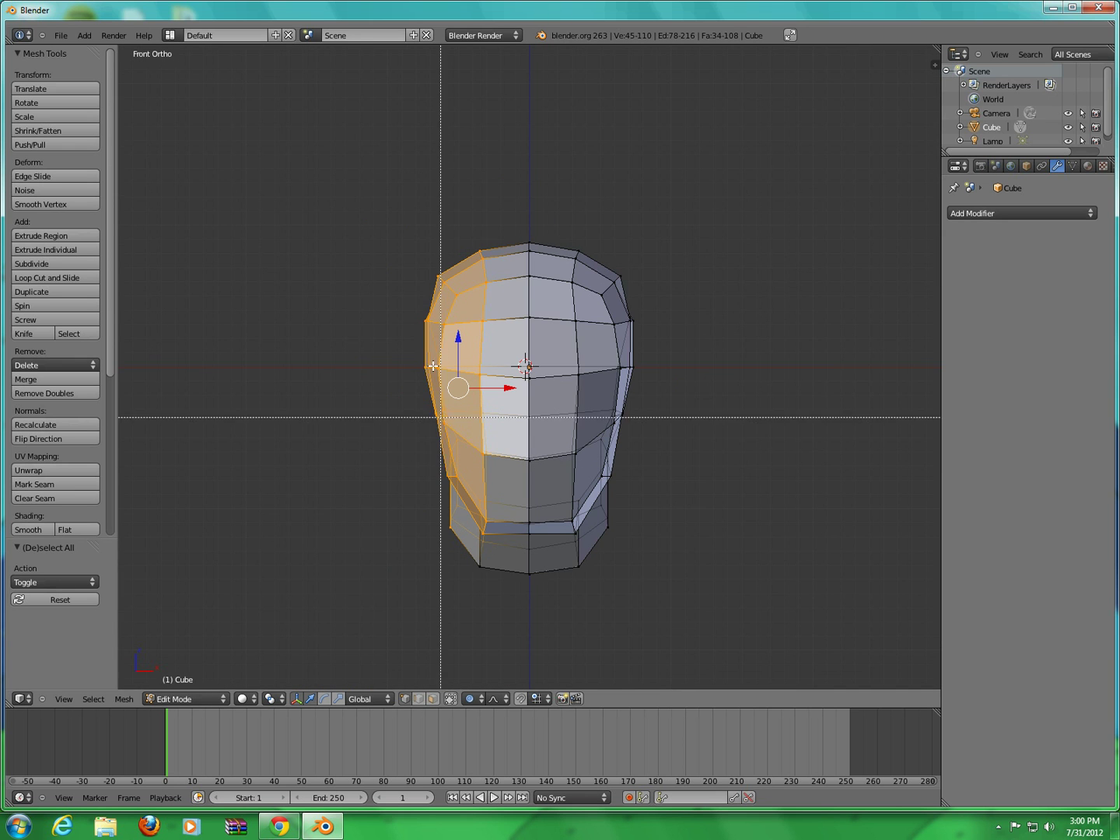
{"action": "left_click_drag", "start_coordinate": [398, 213], "coordinate": [513, 629]}
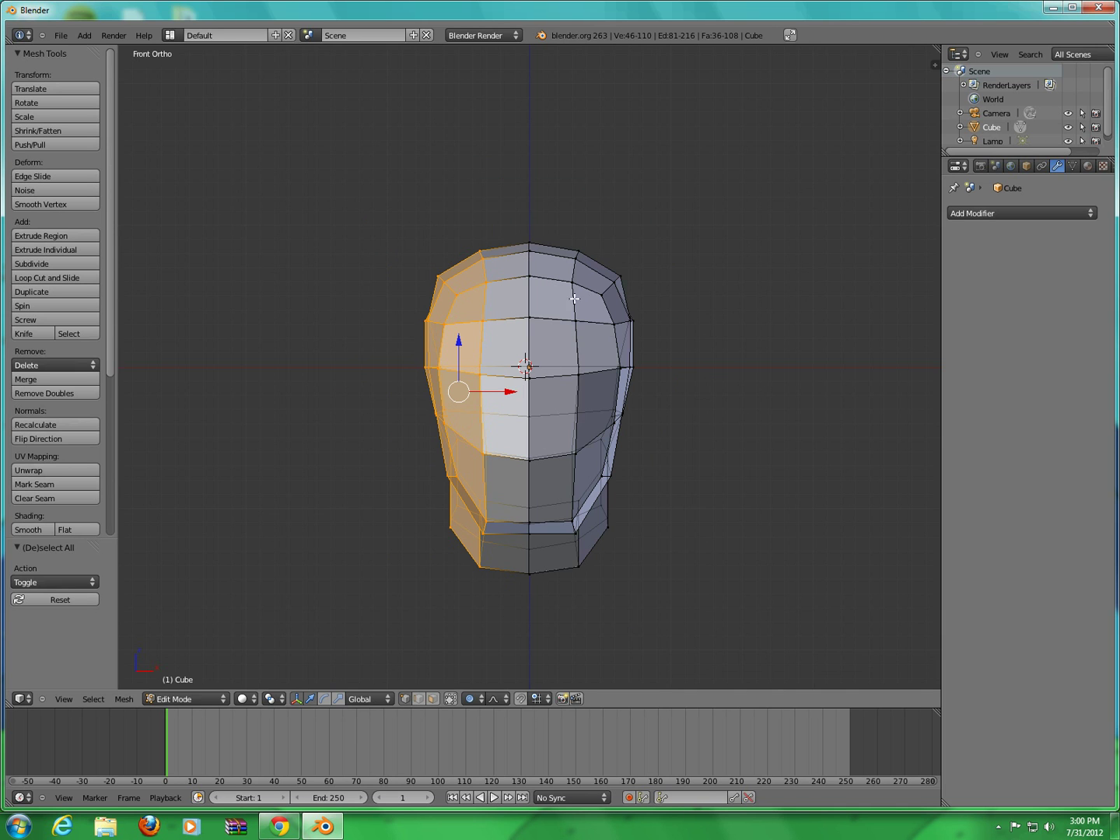
{"action": "left_click", "coordinate": [1016, 213]}
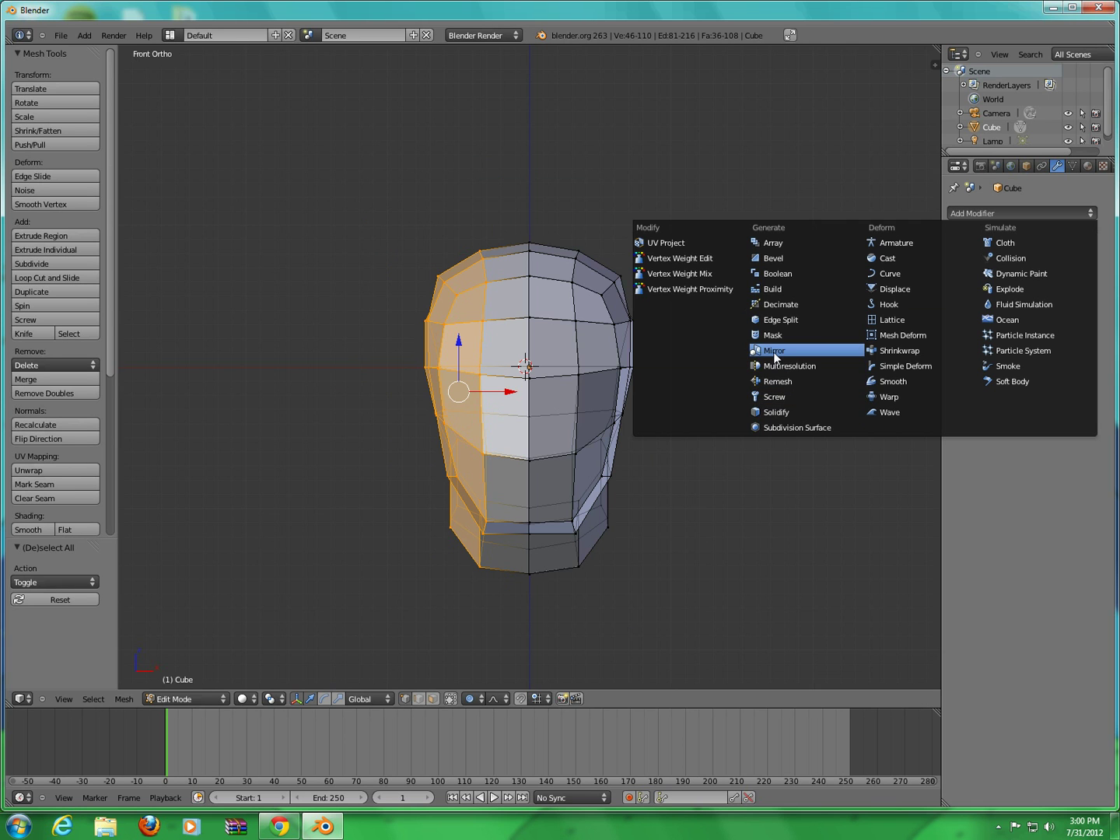
{"action": "key", "text": "x"}
{"action": "left_click", "coordinate": [591, 432]}
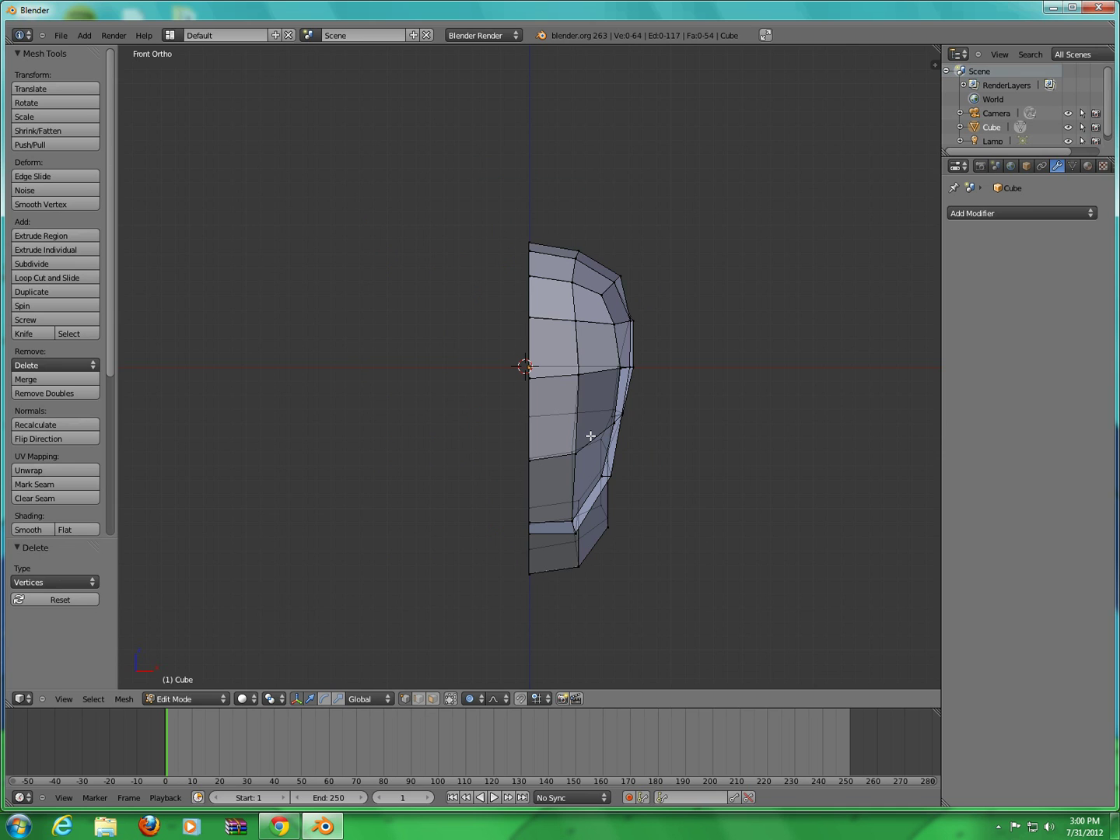
- Try a Subdivision Surface modifier, remove it, and add a Mirror modifier instead
{"action": "left_click", "coordinate": [1006, 213]}
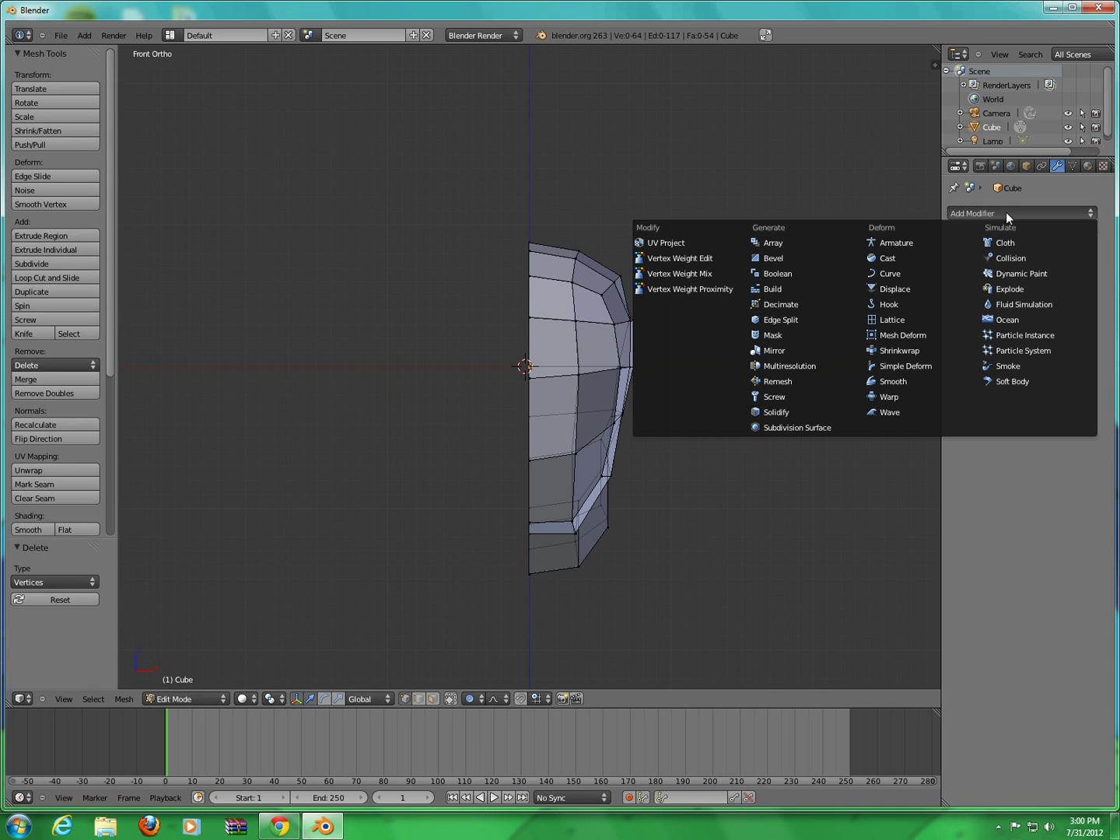
{"action": "left_click", "coordinate": [791, 432]}
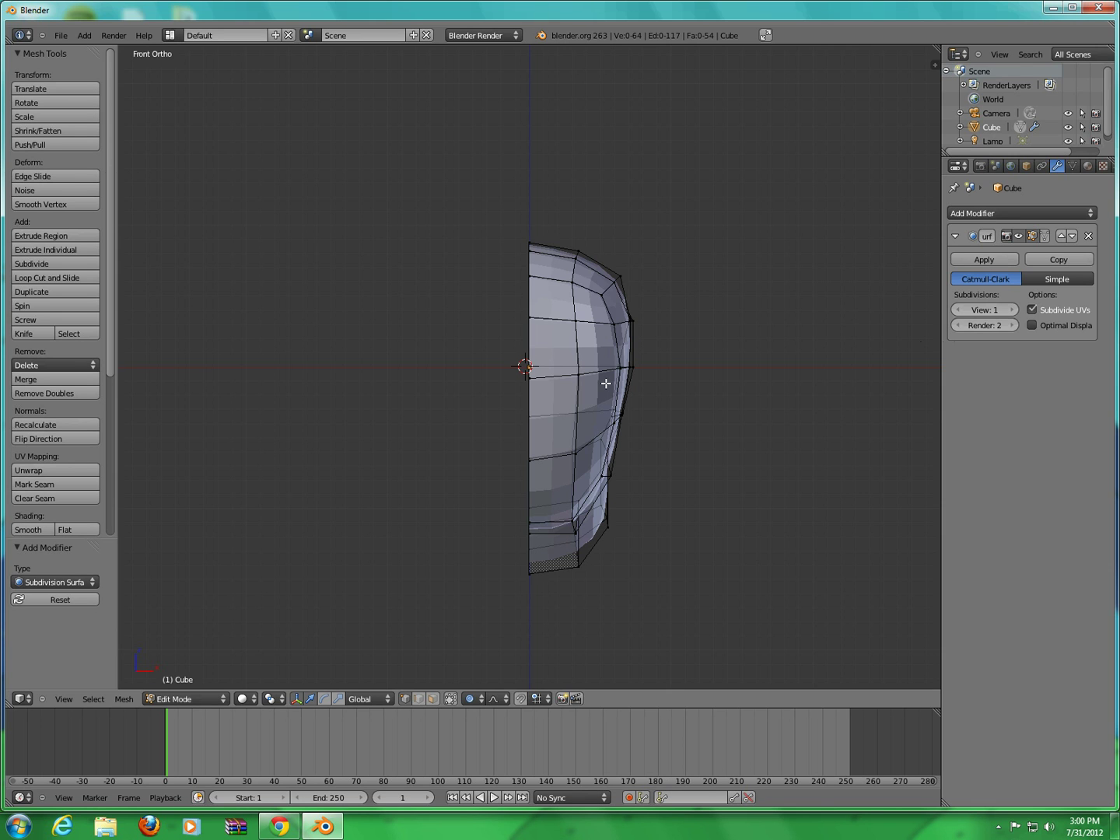
{"action": "left_click", "coordinate": [1088, 236]}
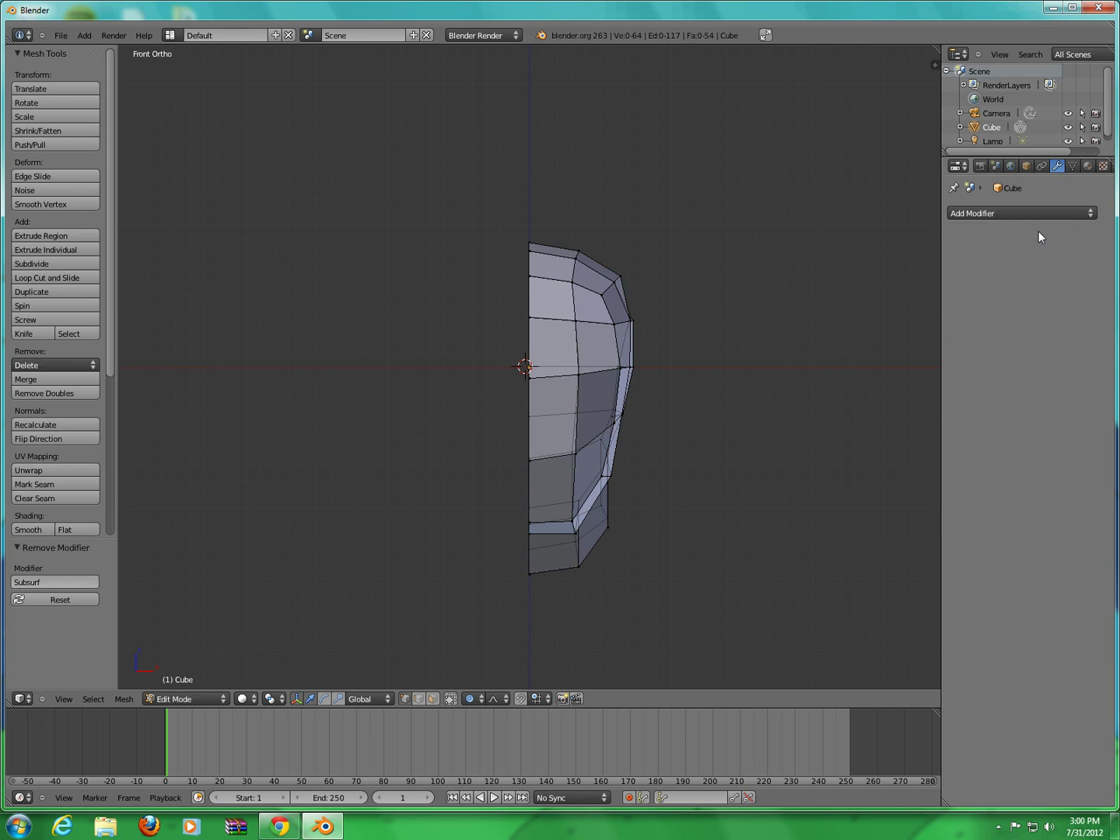
{"action": "left_click", "coordinate": [1046, 214]}
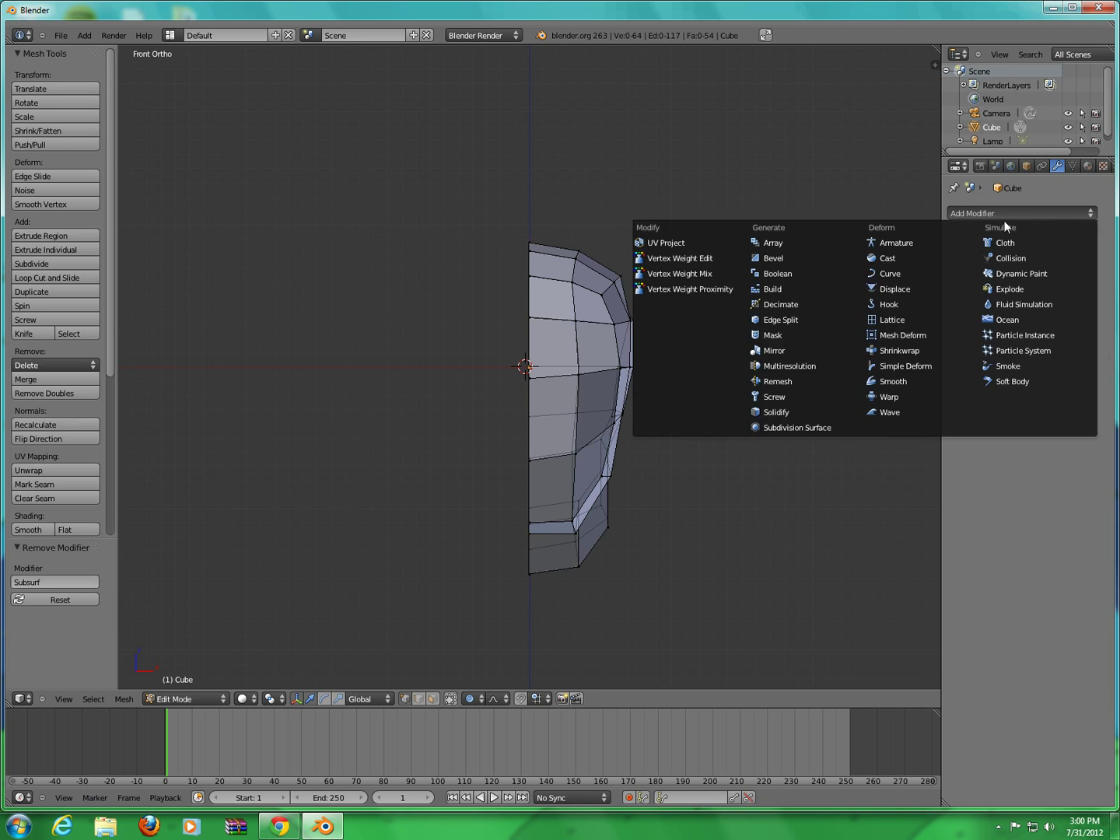
{"action": "left_click", "coordinate": [773, 350]}
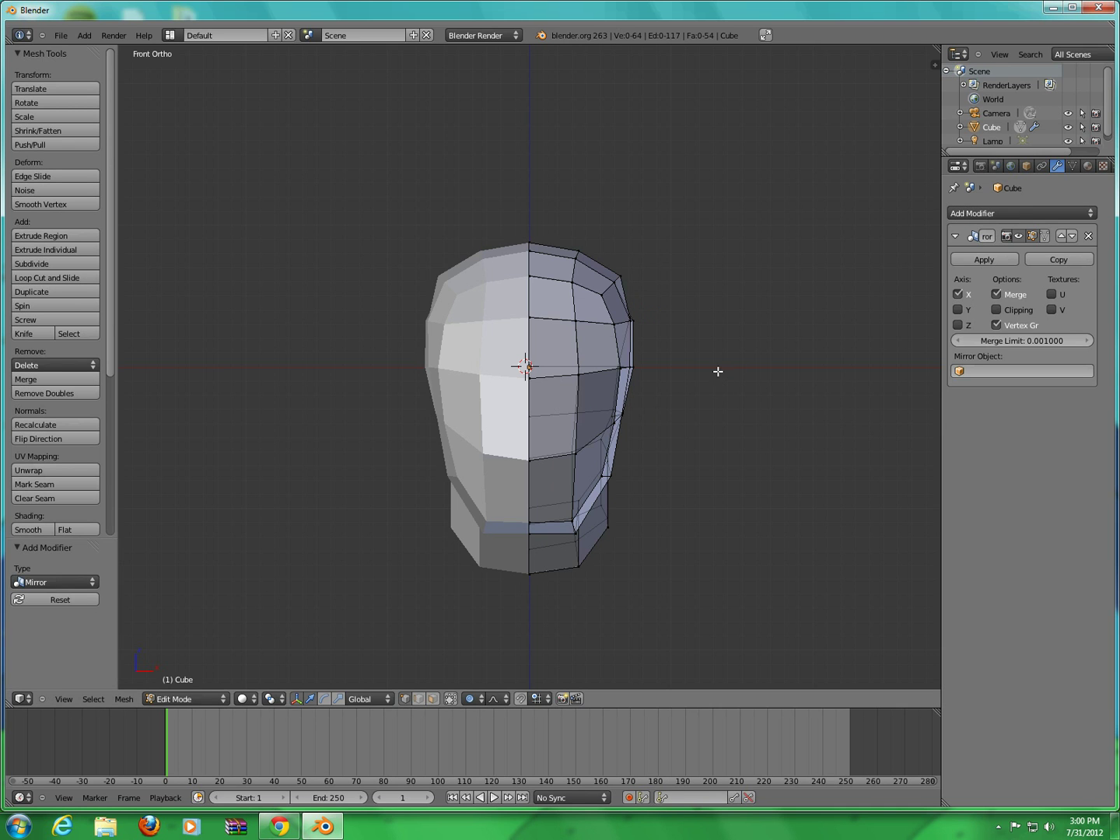
- Switch to Object Mode and orbit to view the full symmetrical head
{"action": "left_click", "coordinate": [213, 697]}
{"action": "left_click", "coordinate": [209, 680]}
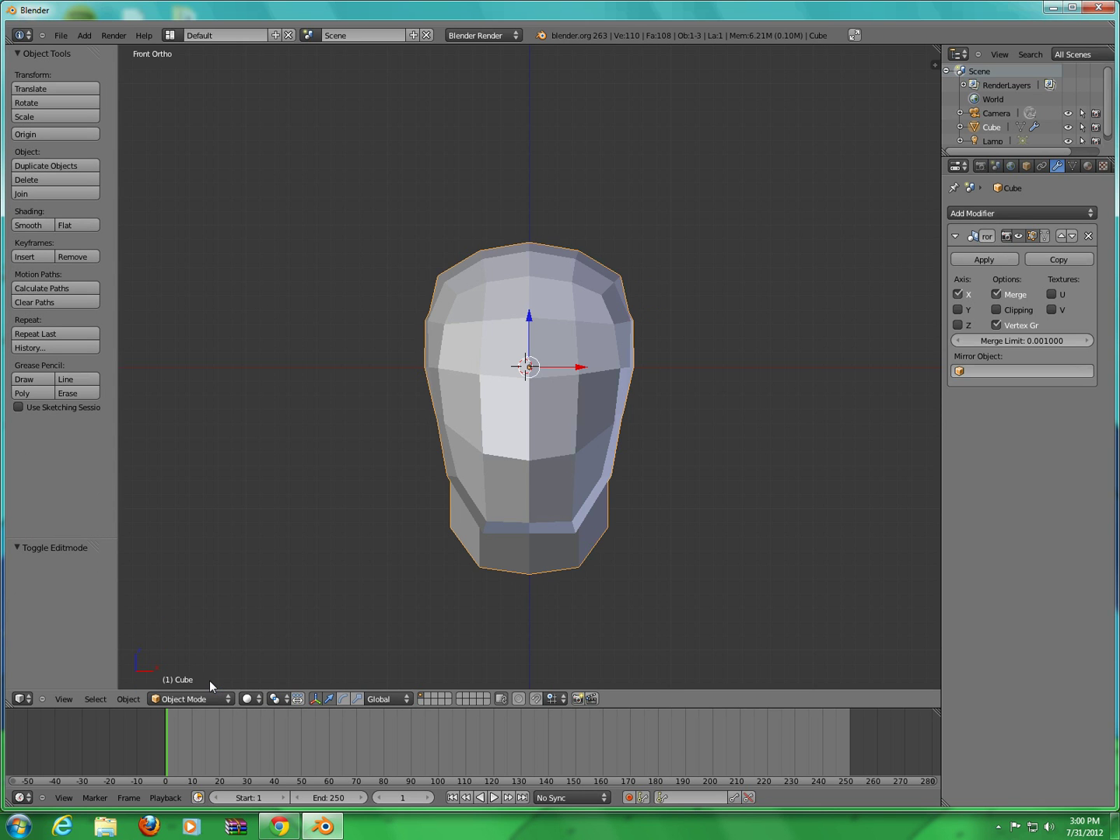
{"action": "mouse_move", "coordinate": [486, 501]}
{"action": "middle_mouse_down"}
{"action": "mouse_move", "coordinate": [381, 504]}
{"action": "mouse_move", "coordinate": [332, 486]}
{"action": "mouse_move", "coordinate": [479, 483]}
{"action": "middle_mouse_up"}
{"action": "left_click", "coordinate": [211, 699]}
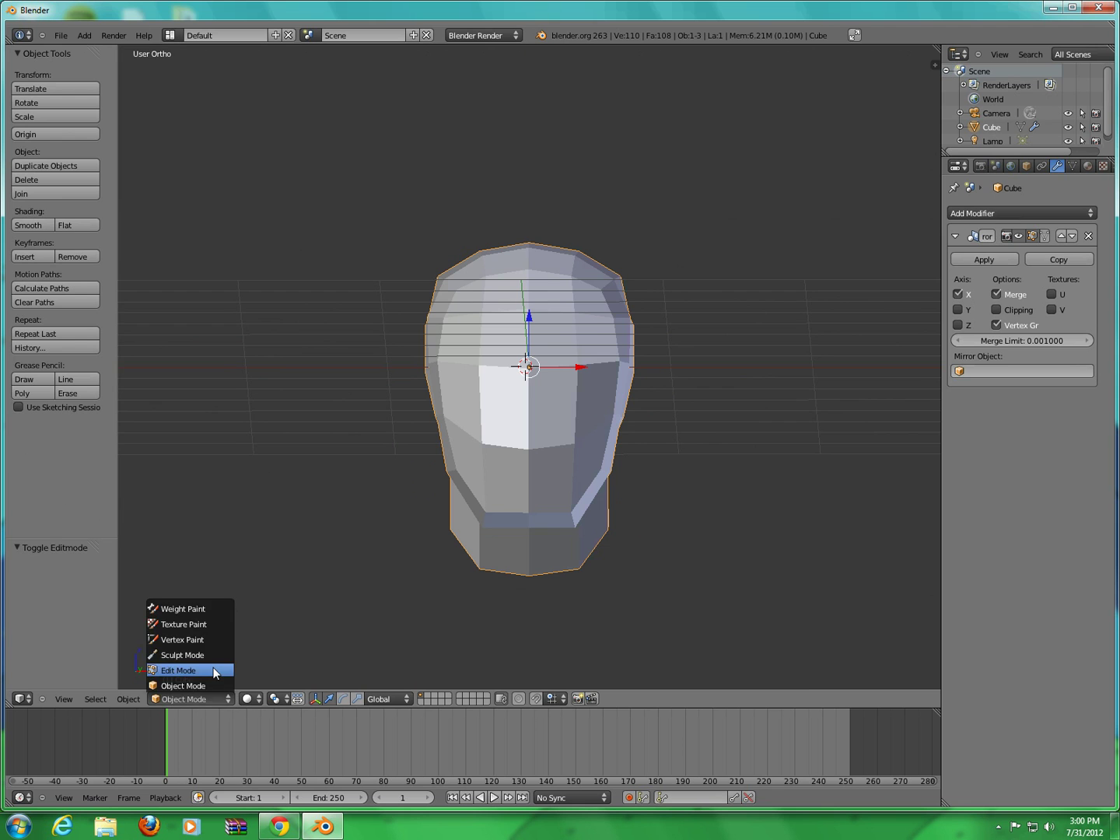
- Return to Edit Mode, select the bottom neck vertex, and enable Clipping on the Mirror modifier
{"action": "left_click", "coordinate": [216, 672]}
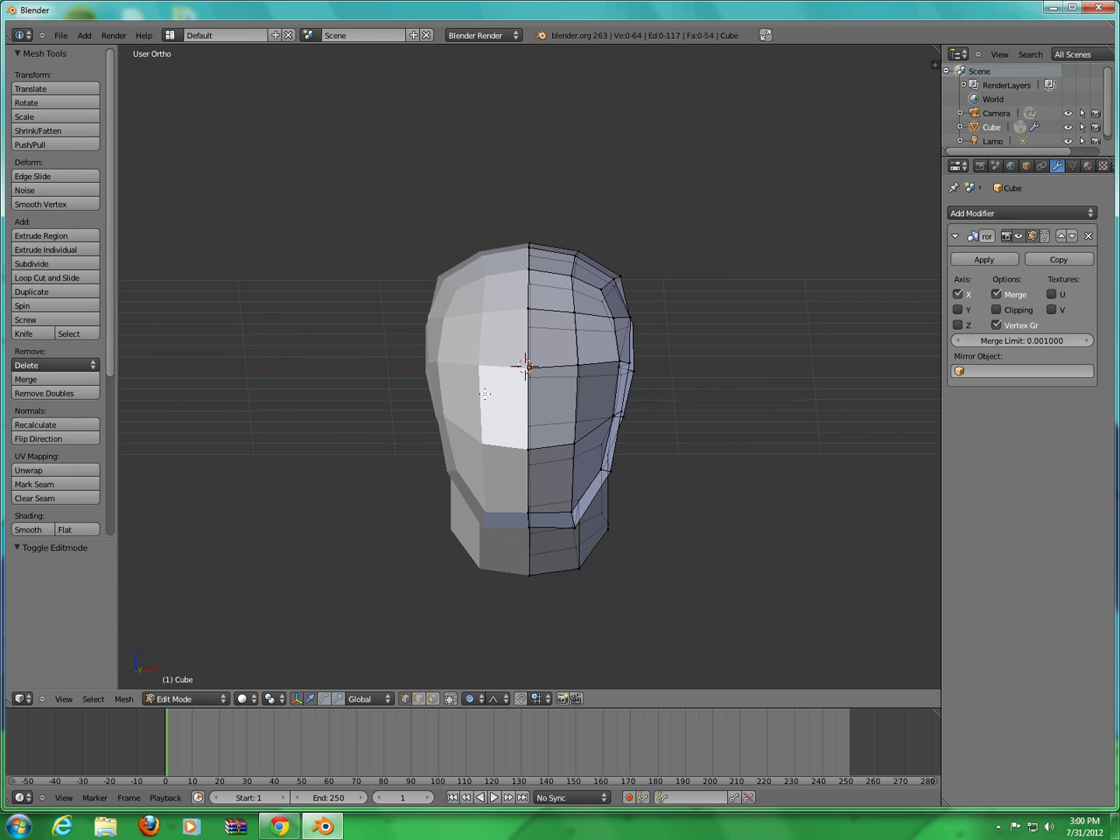
{"action": "key", "text": "z"}
{"action": "key", "text": "z"}
{"action": "key", "text": "z"}
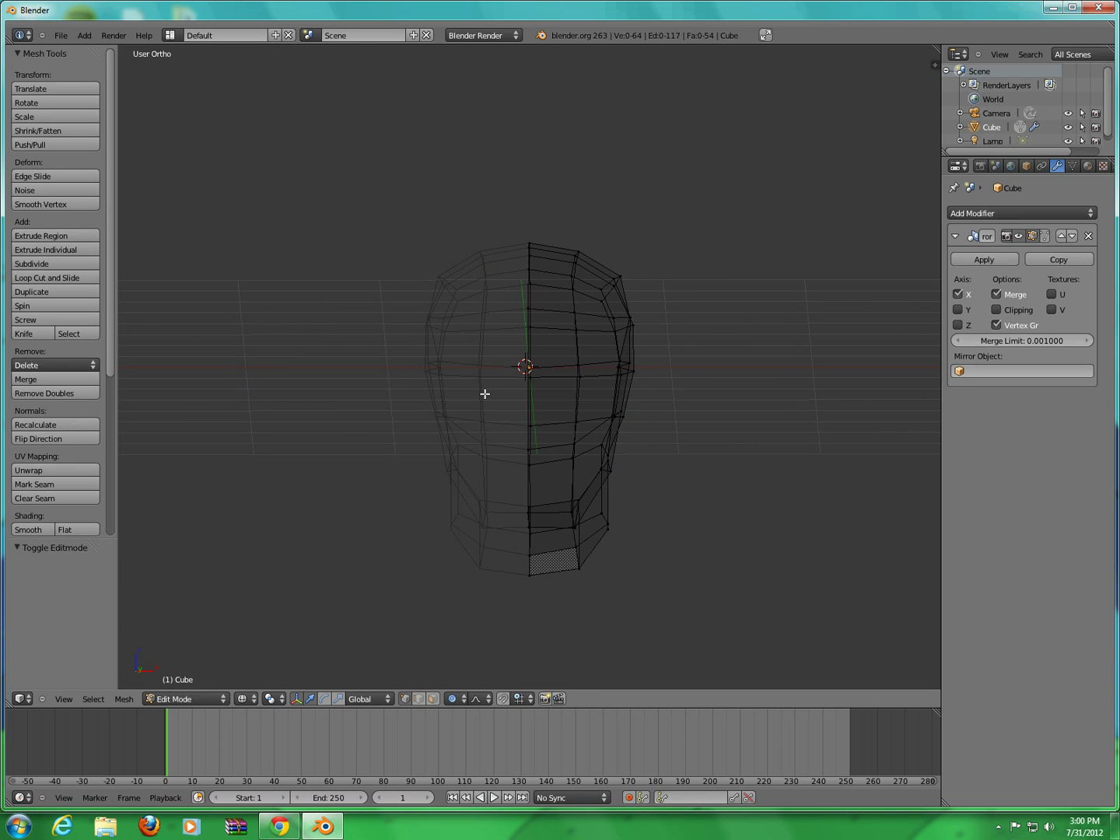
{"action": "key", "text": "z"}
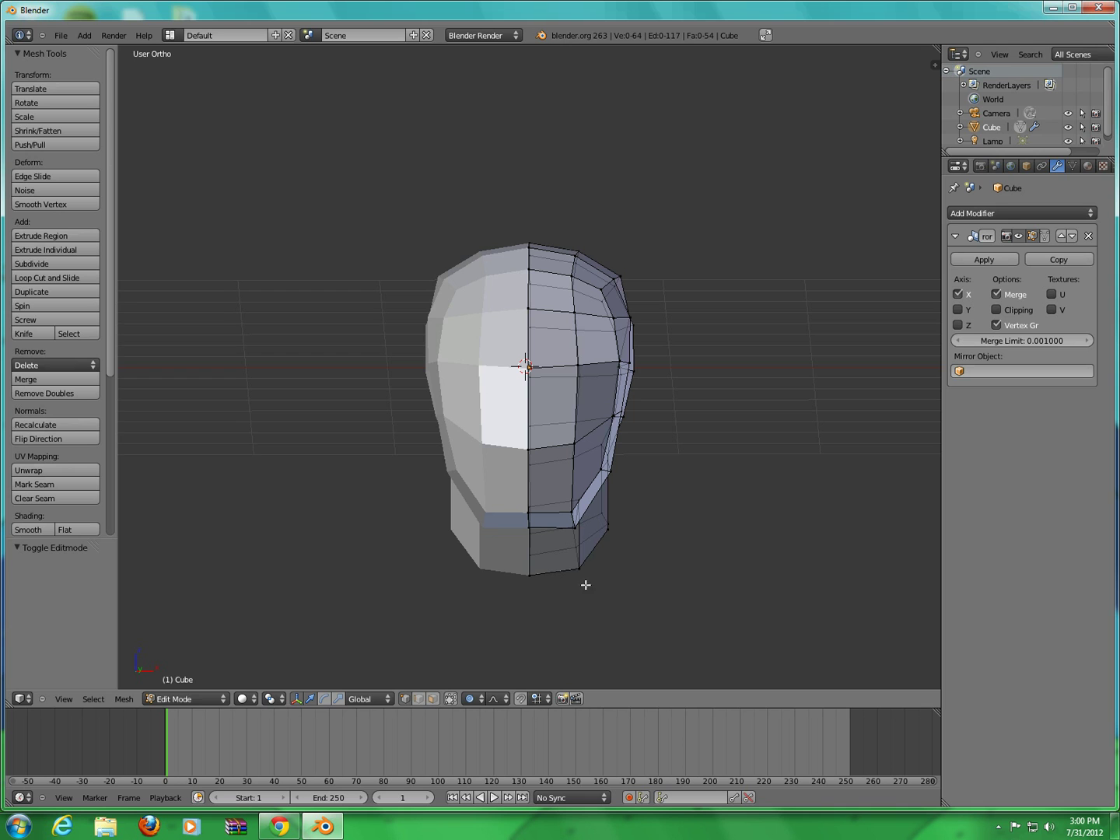
{"action": "right_click", "coordinate": [529, 574]}
{"action": "key", "text": "g"}
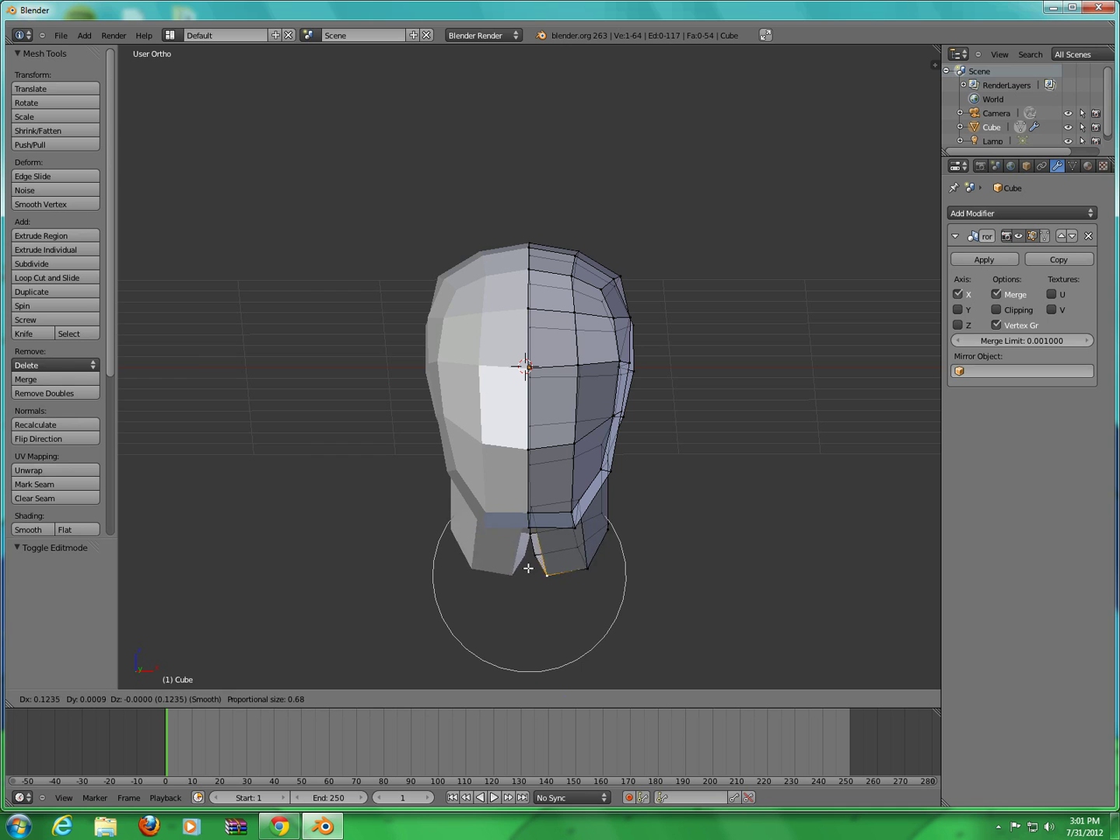
{"action": "right_click", "coordinate": [545, 594]}
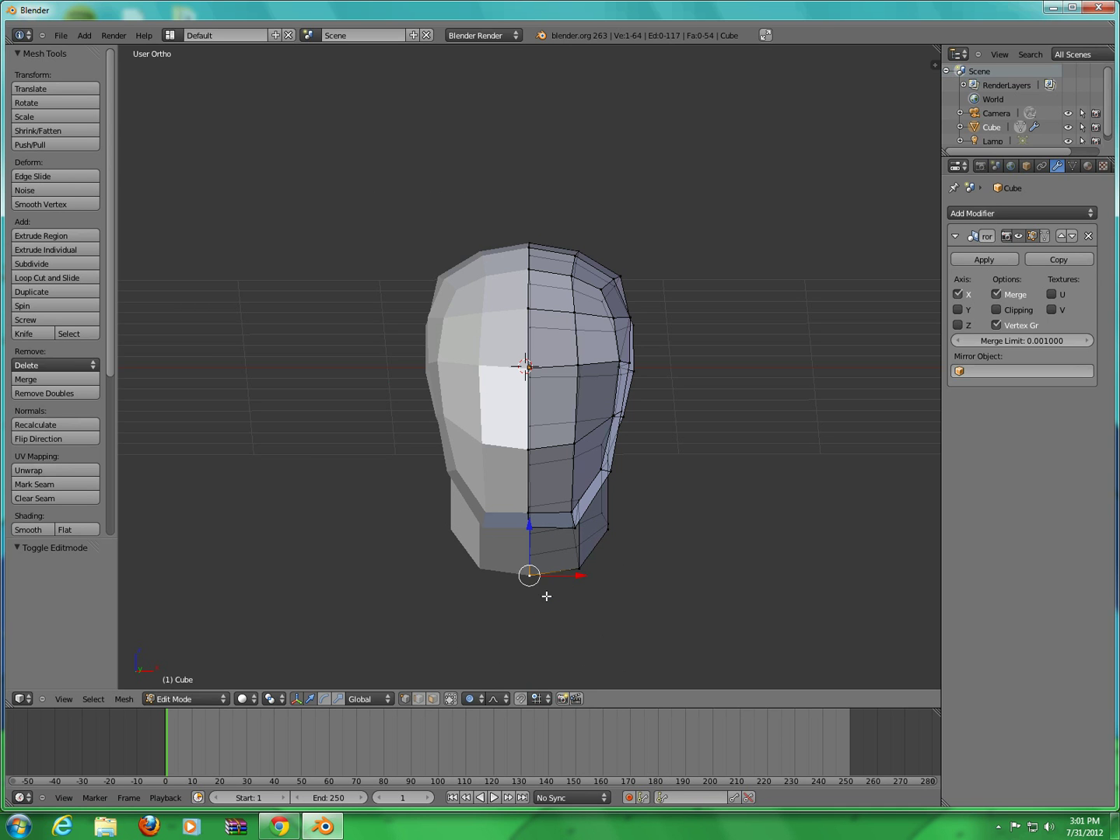
{"action": "left_click", "coordinate": [1008, 308]}
- Move the bottom neck vertex and a neck-side vertex (0.138 X, 0.034 Z) so the neck angles forward
{"action": "key", "text": "g"}
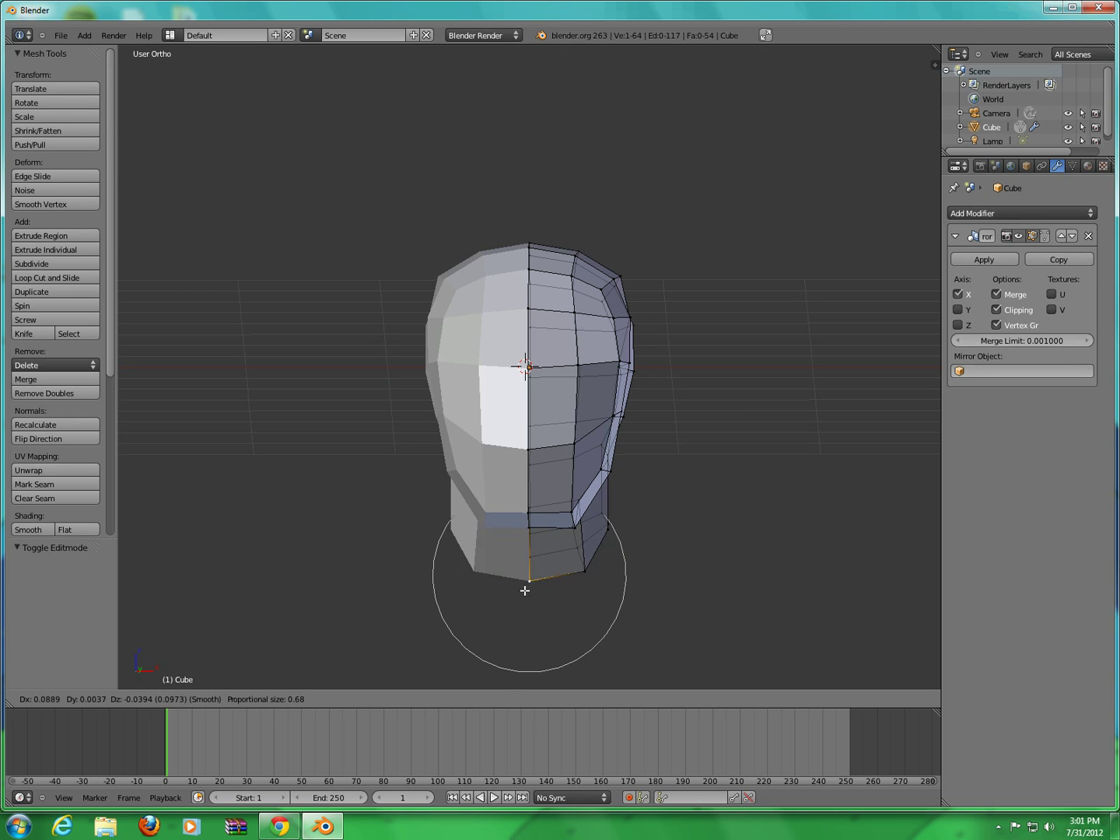
{"action": "left_click", "coordinate": [614, 569]}
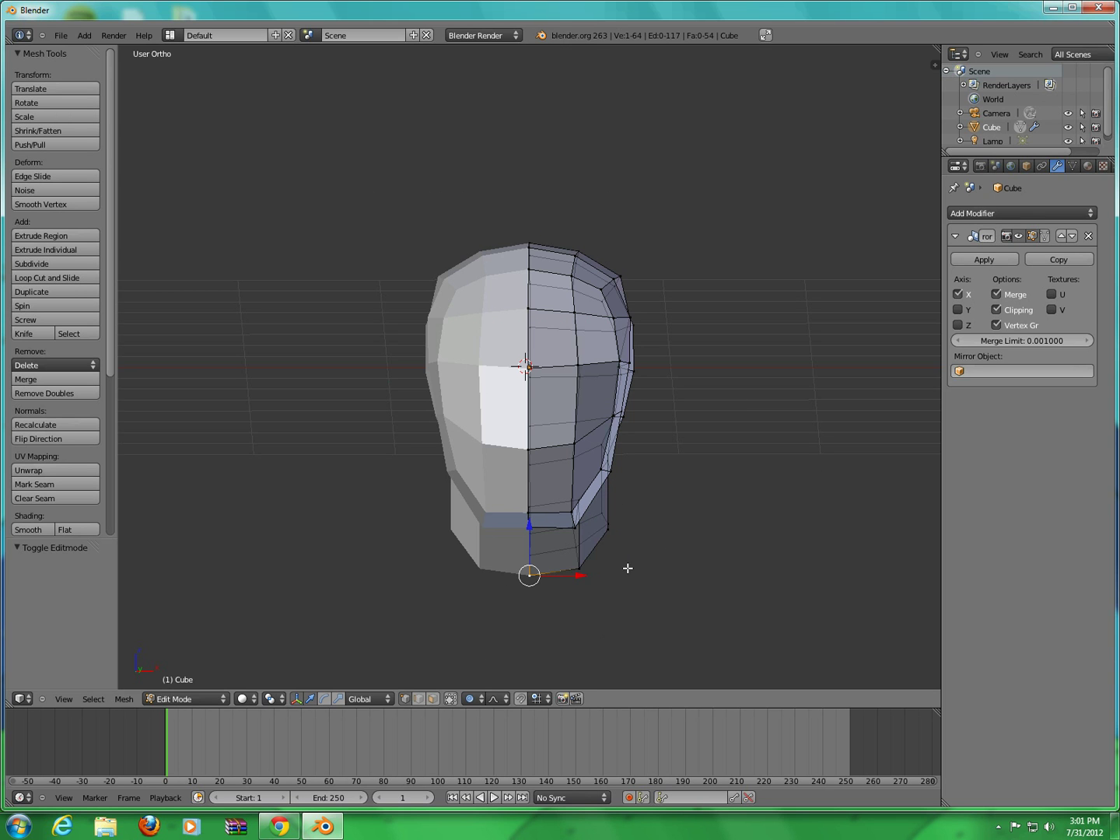
{"action": "right_click", "coordinate": [608, 532]}
{"action": "key", "text": "g"}
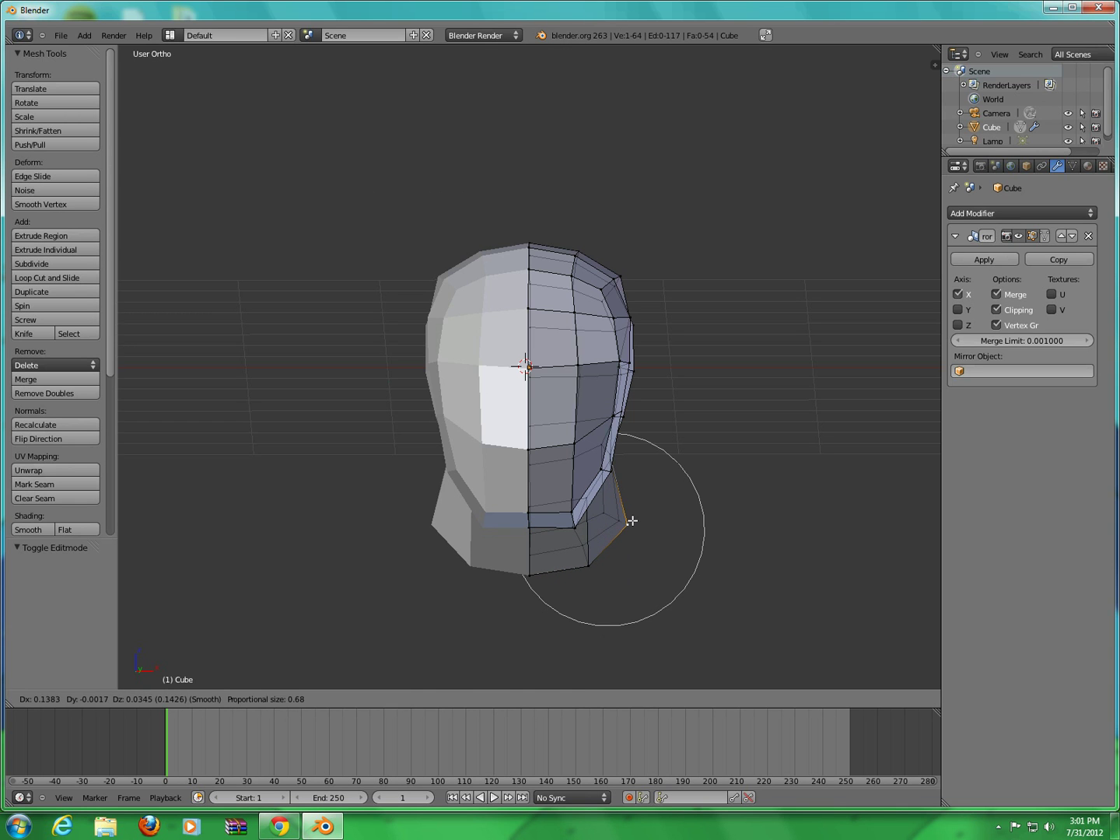
{"action": "left_click", "coordinate": [630, 522]}
{"action": "middle_click_drag", "start_coordinate": [630, 522], "coordinate": [523, 548]}
- In Right Ortho view, raise the two throat vertices where the jaw meets the neck (about 0.104 on Z)
{"action": "key", "text": "KP_3"}
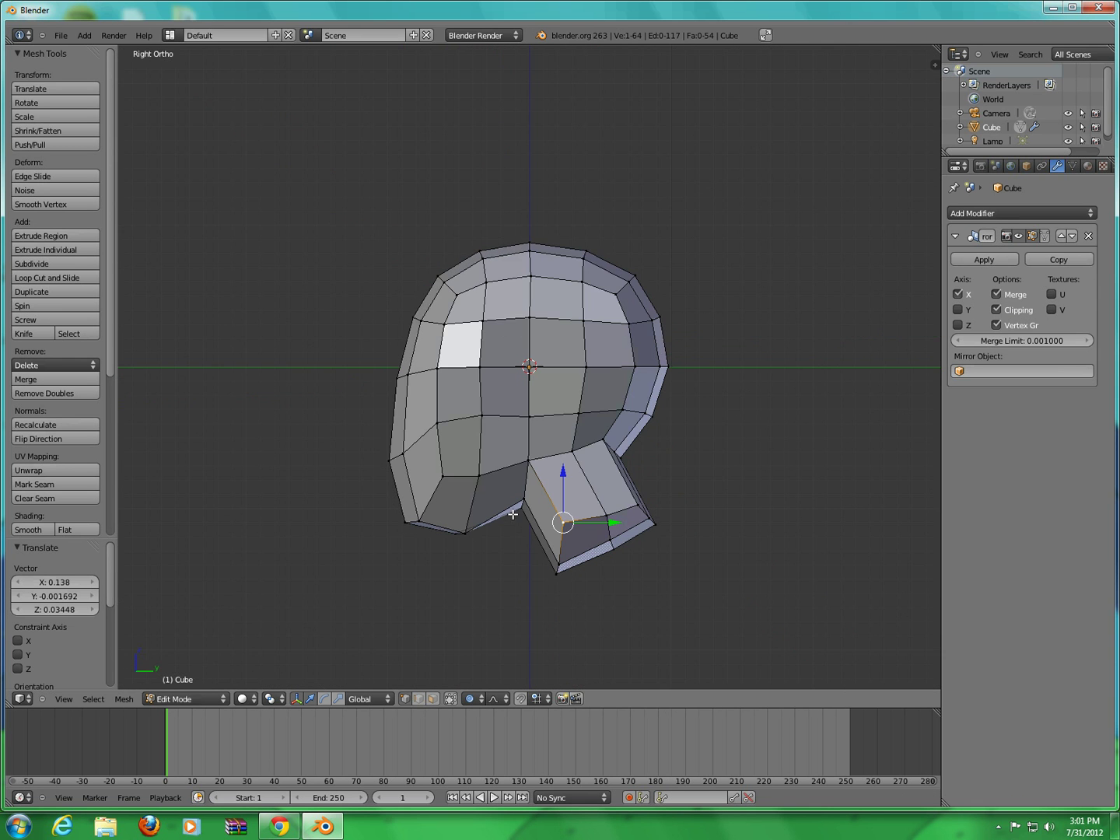
{"action": "right_click", "coordinate": [525, 502]}
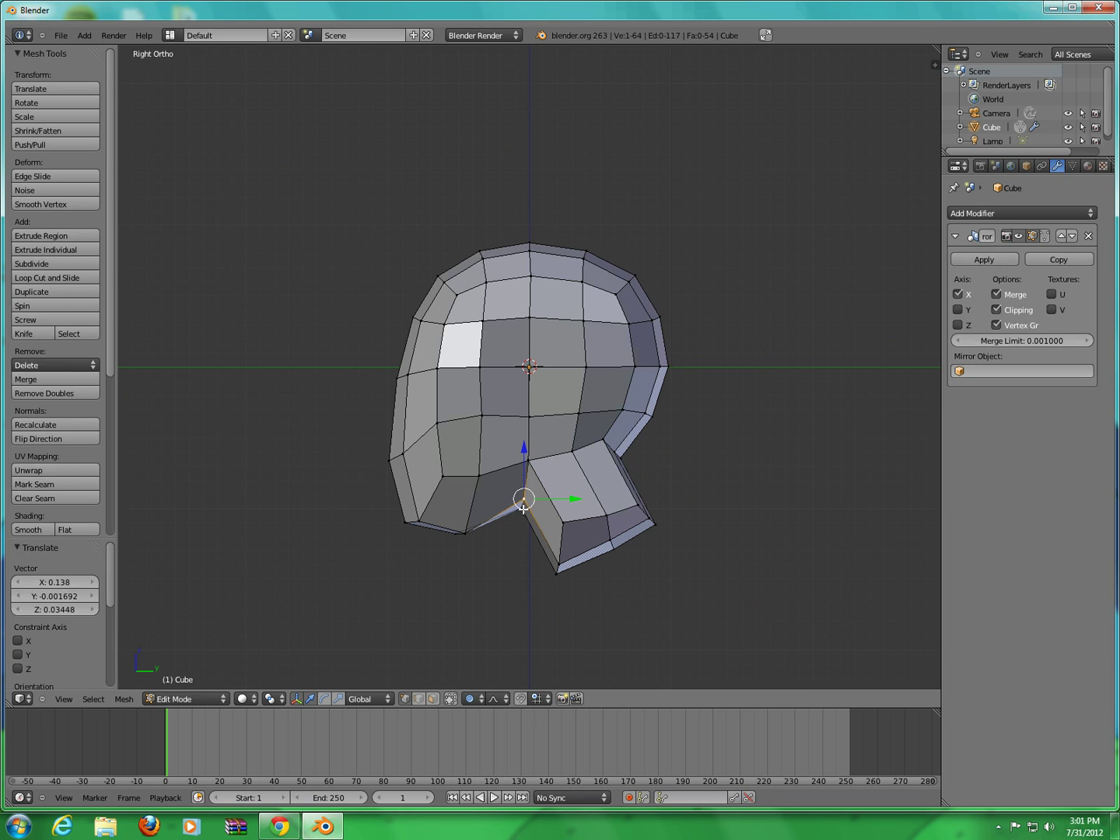
{"action": "right_click", "coordinate": [521, 513], "text": "shift"}
{"action": "key", "text": "g"}
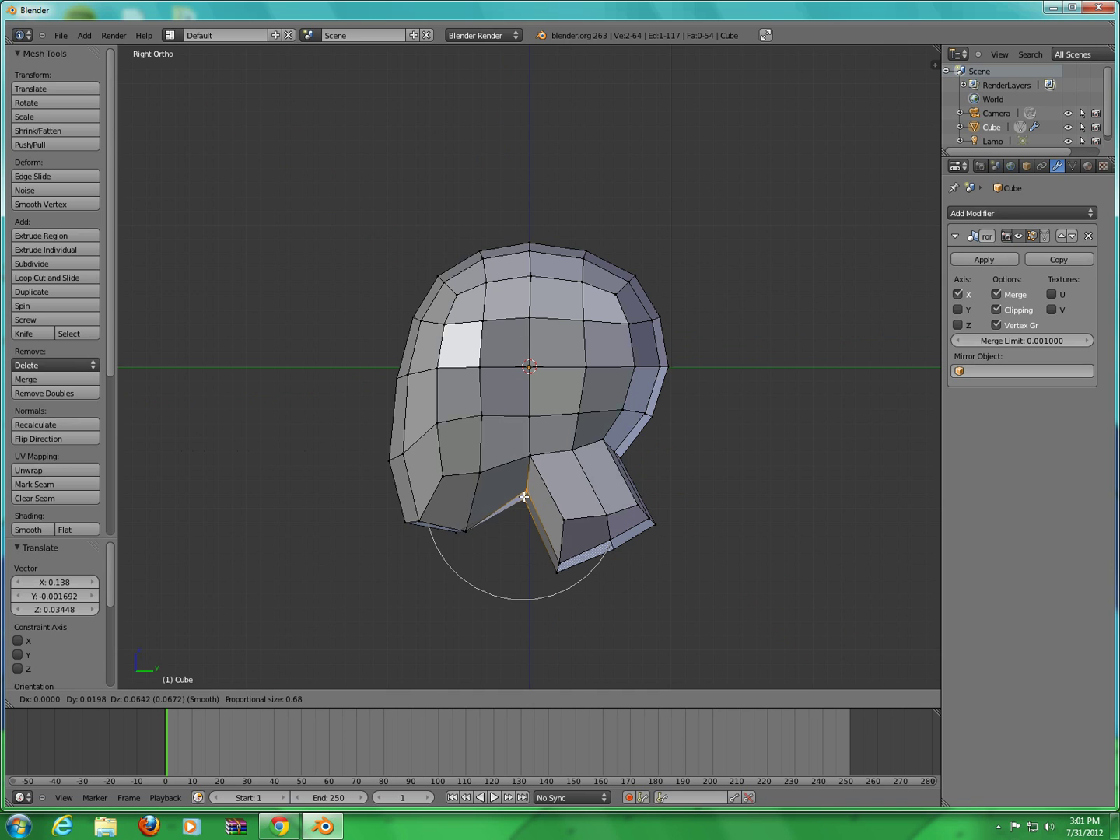
{"action": "left_click", "coordinate": [526, 491]}
- Move a nape vertex at the back of the neck upward with proportional falloff
{"action": "right_click", "coordinate": [620, 457]}
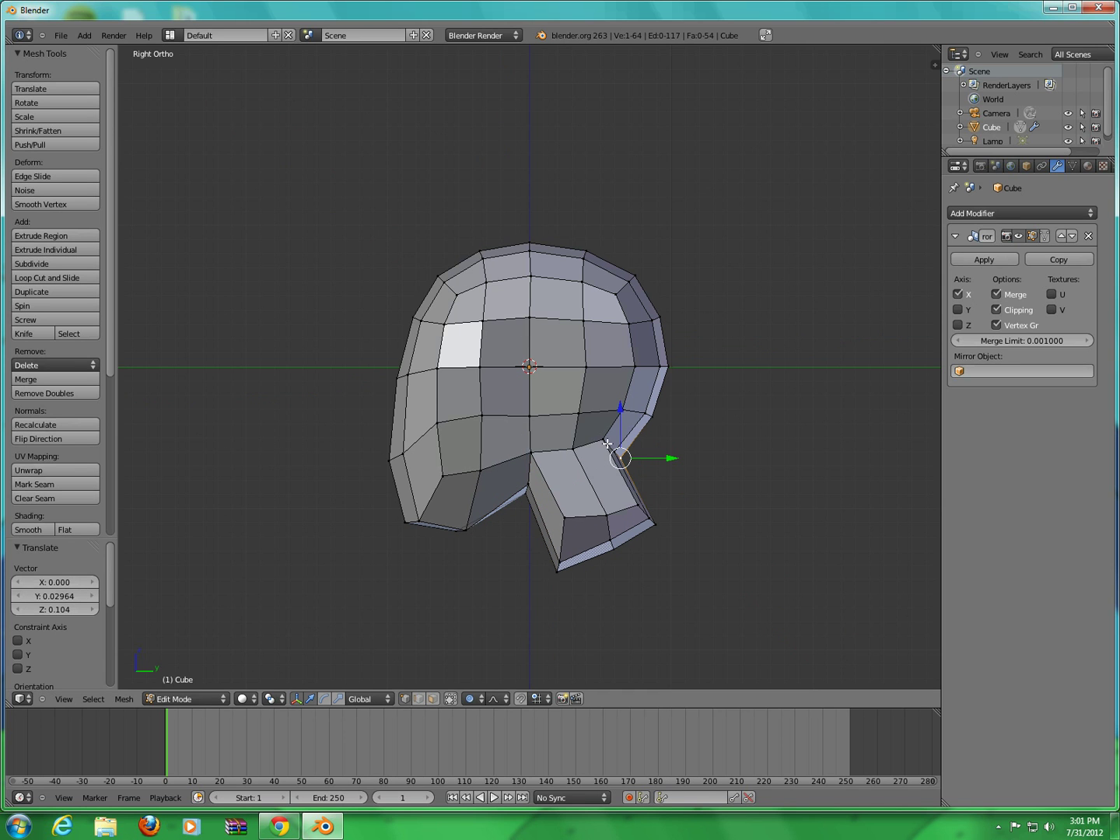
{"action": "right_click", "coordinate": [615, 447]}
{"action": "key", "text": "g"}
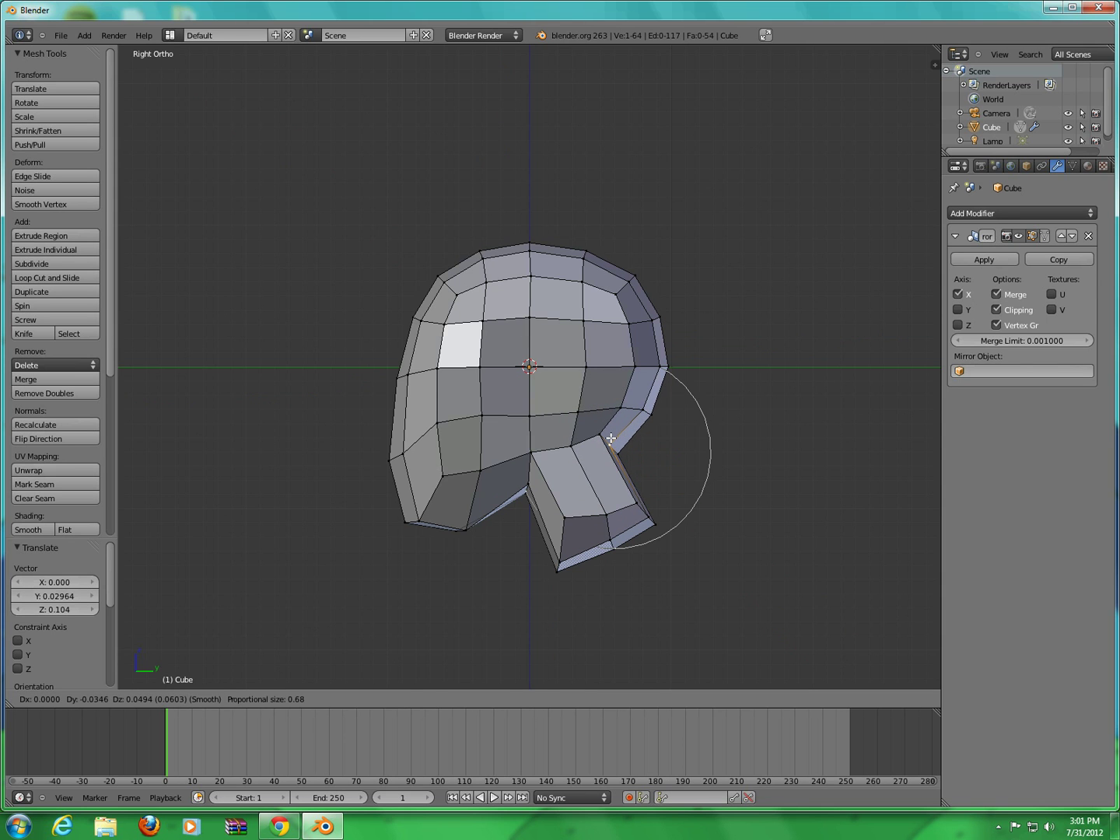
{"action": "left_click", "coordinate": [610, 440]}
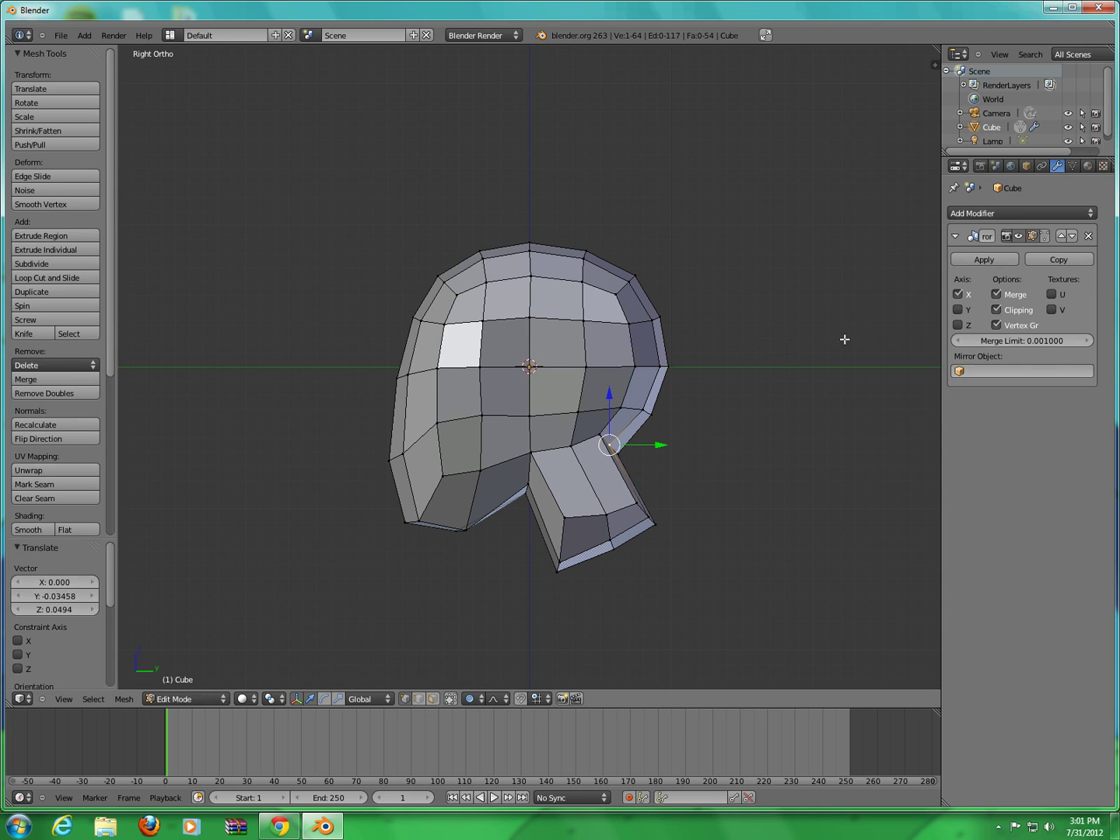